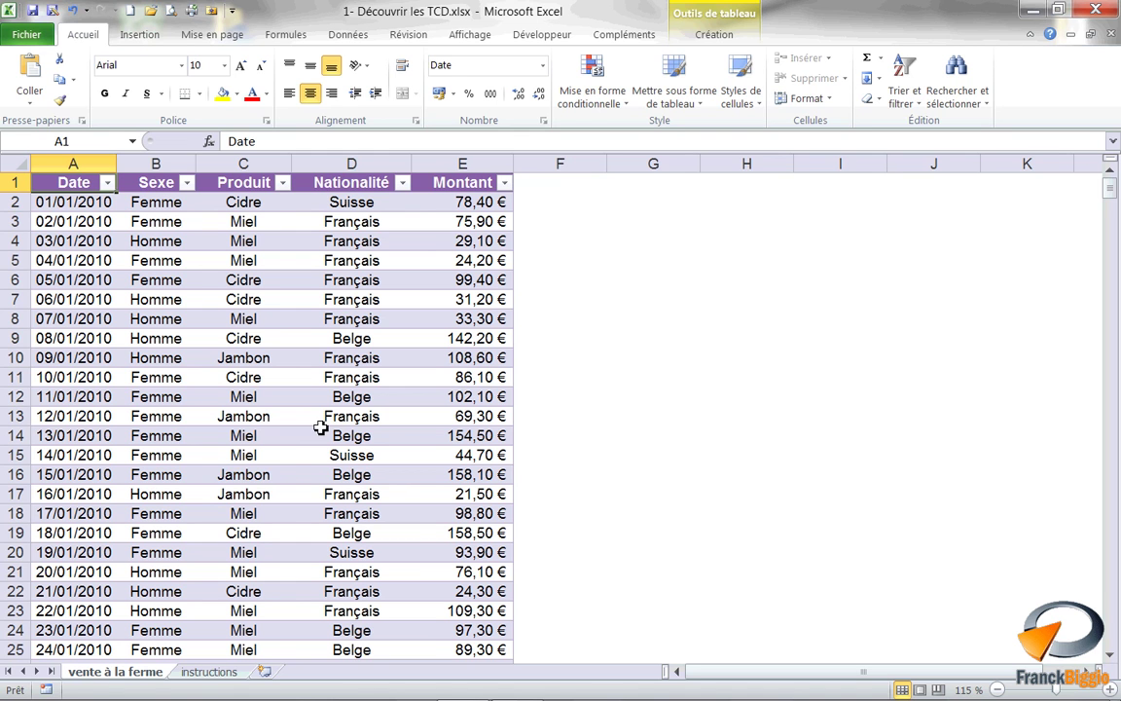
Insert a pivot table from Liste_des_ventes on a new worksheet, Feuil4
click(133, 35)
click(50, 70)
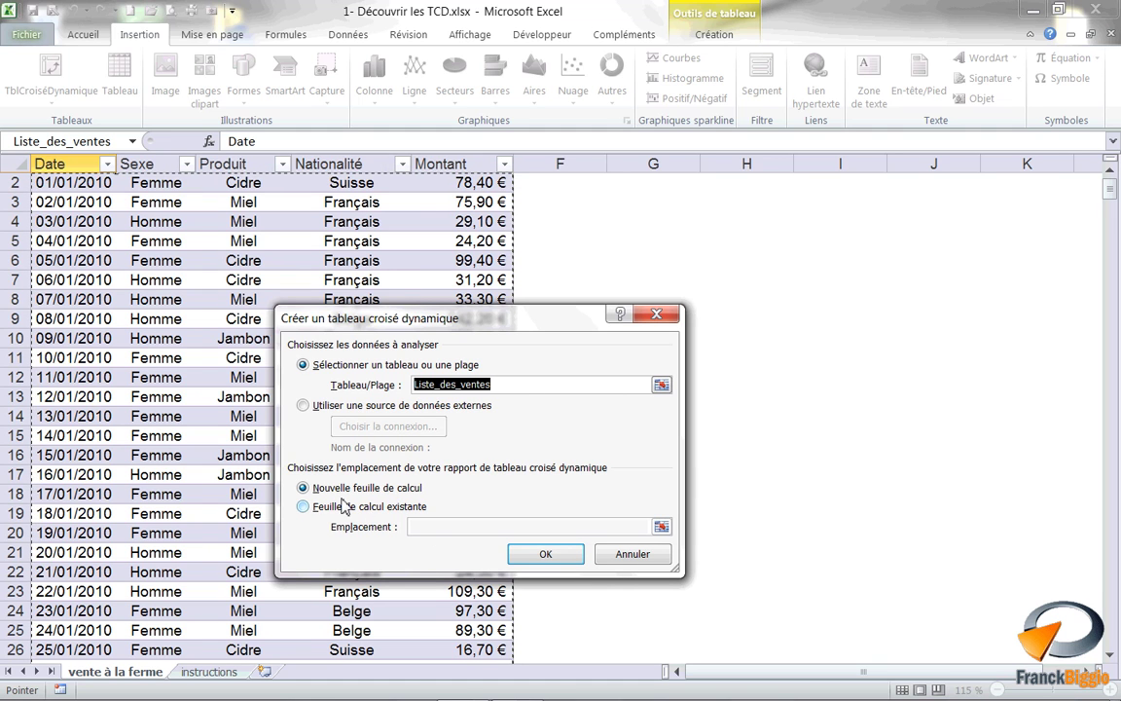
click(555, 560)
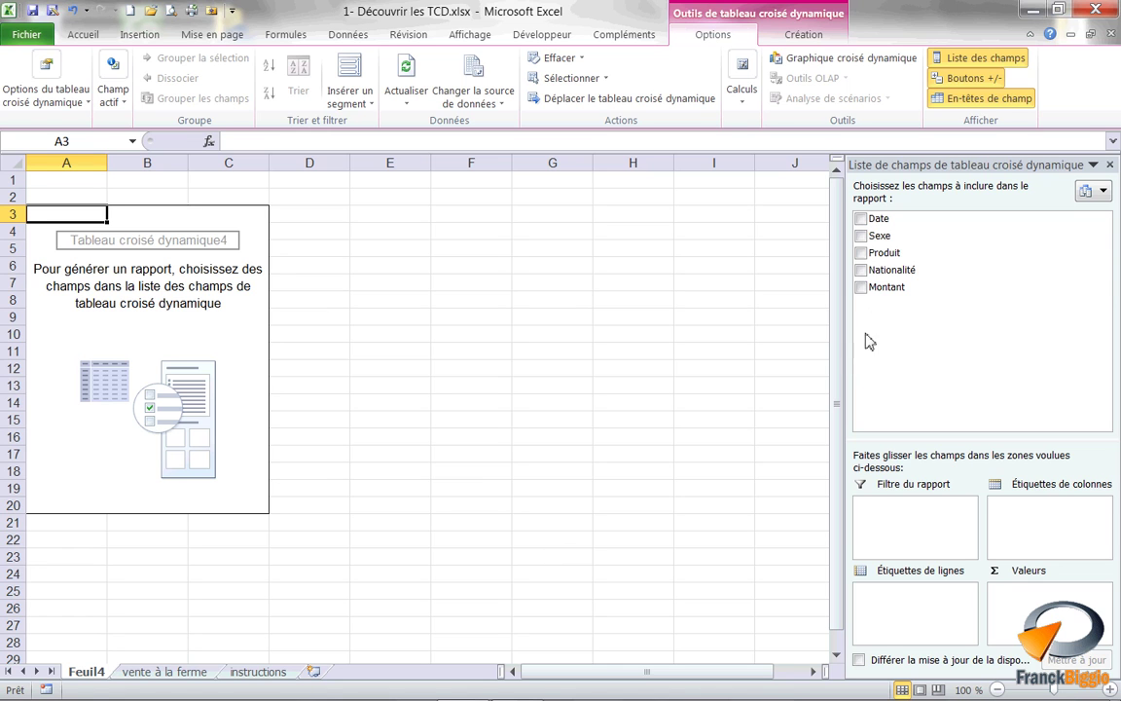
Add Montant as a summed value field, giving Somme de Montant totalling 44399,9
drag(893, 303, 1043, 615)
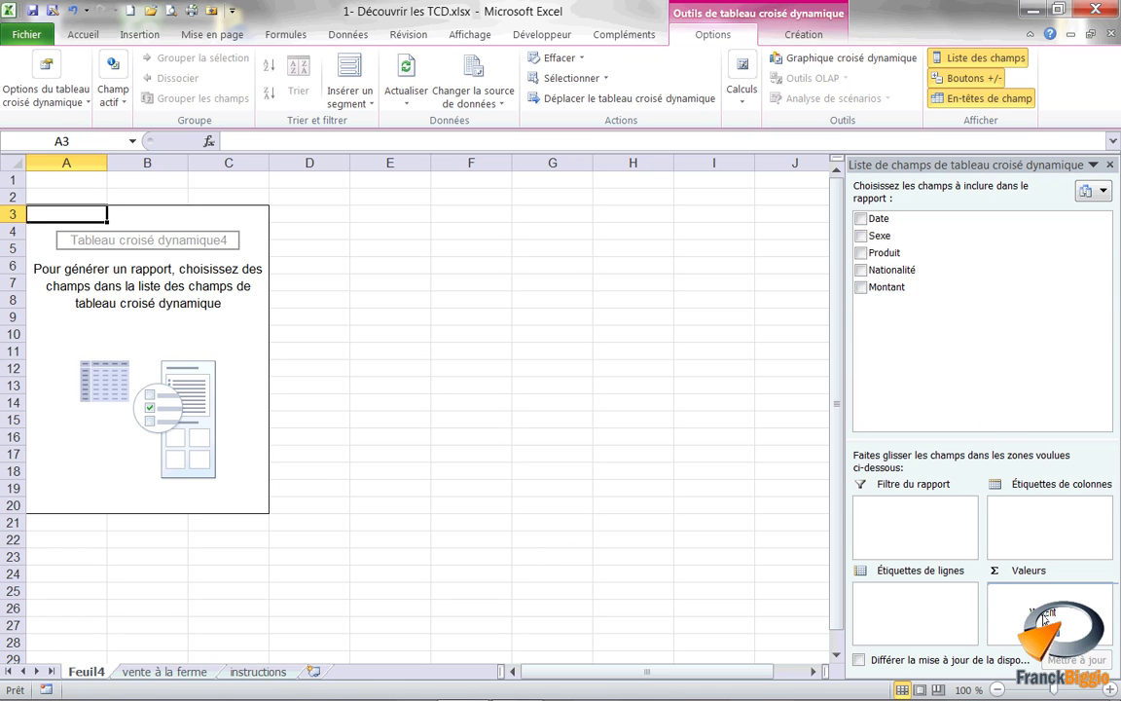
drag(1043, 615, 1037, 612)
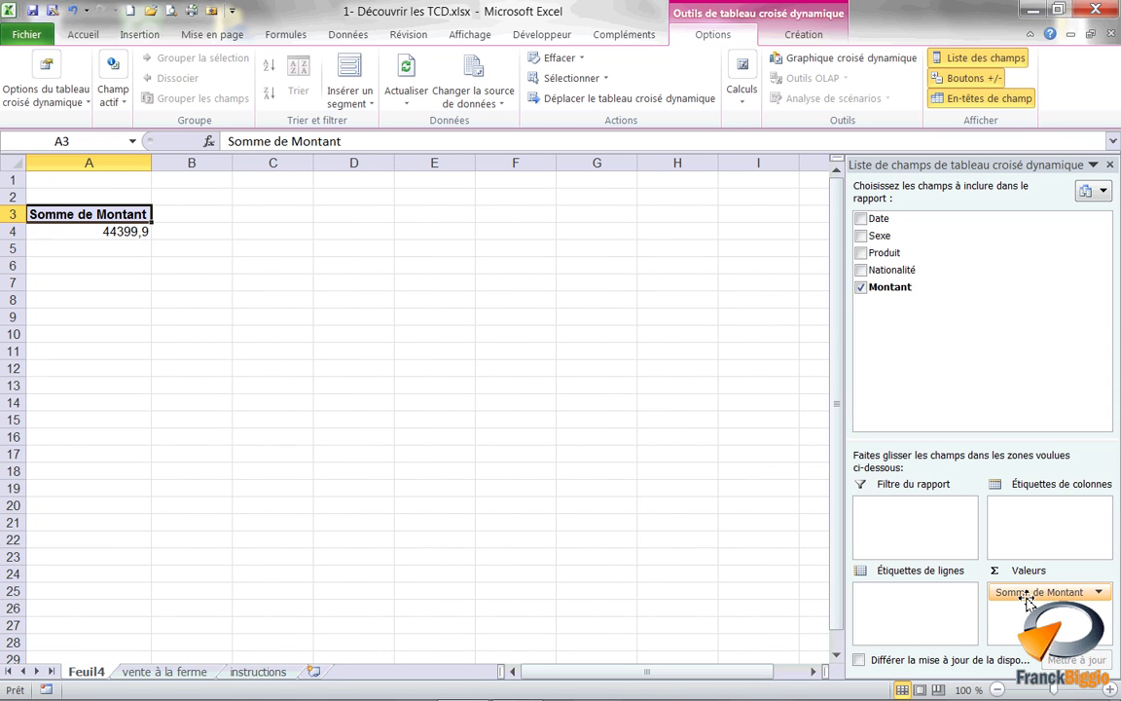
click(1097, 593)
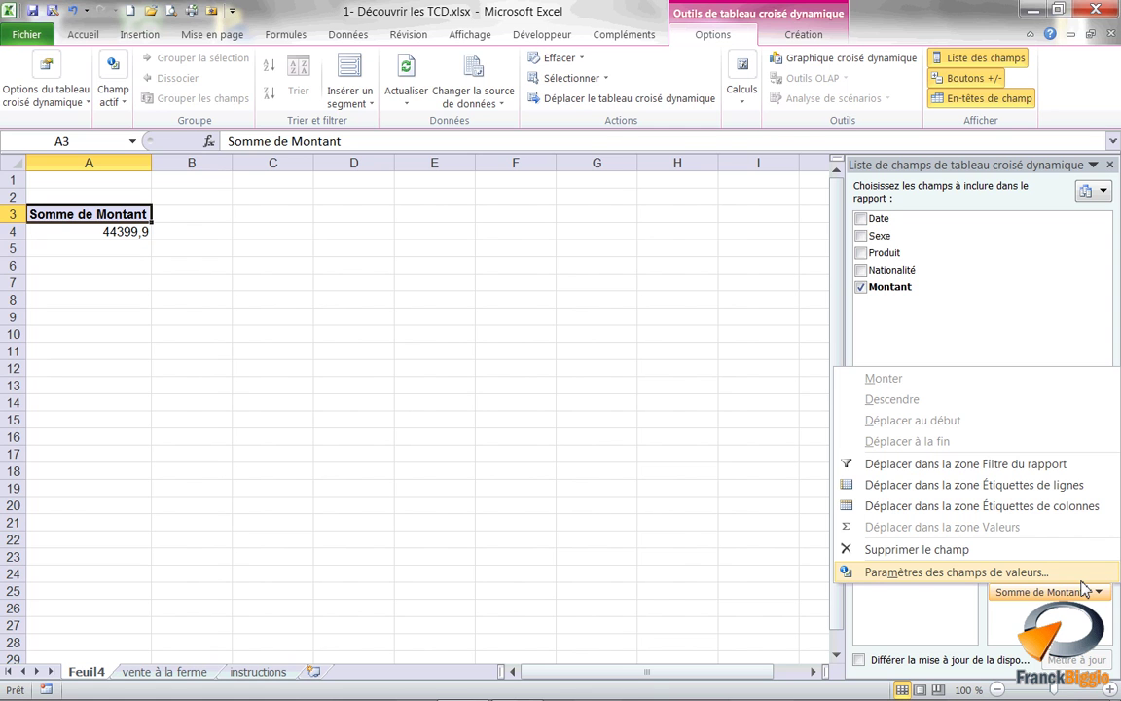
Rename the value field 'Total des ventes' and format it as euro currency (44 399,90 €)
click(1082, 581)
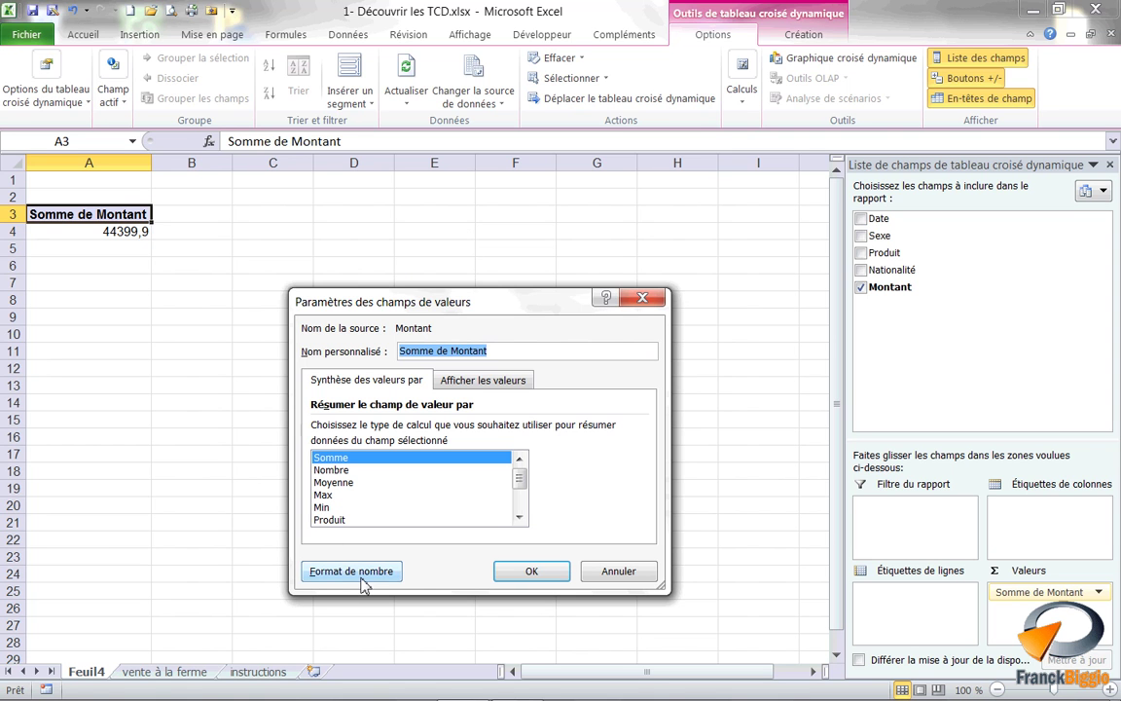
click(352, 572)
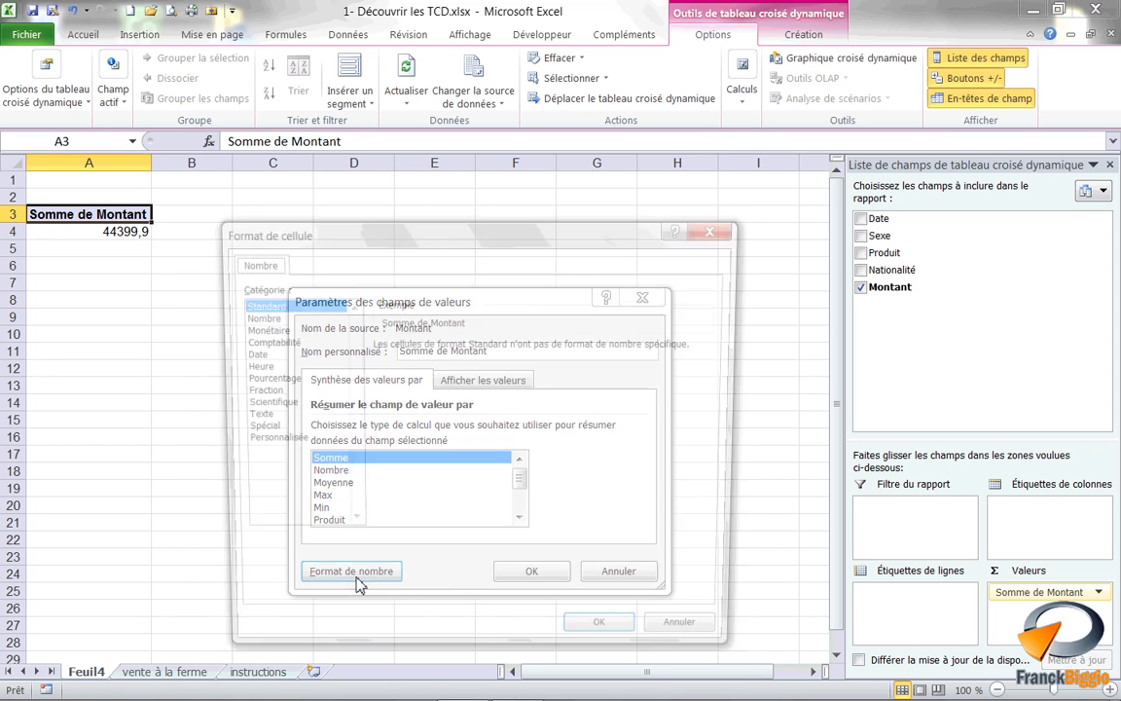
click(251, 329)
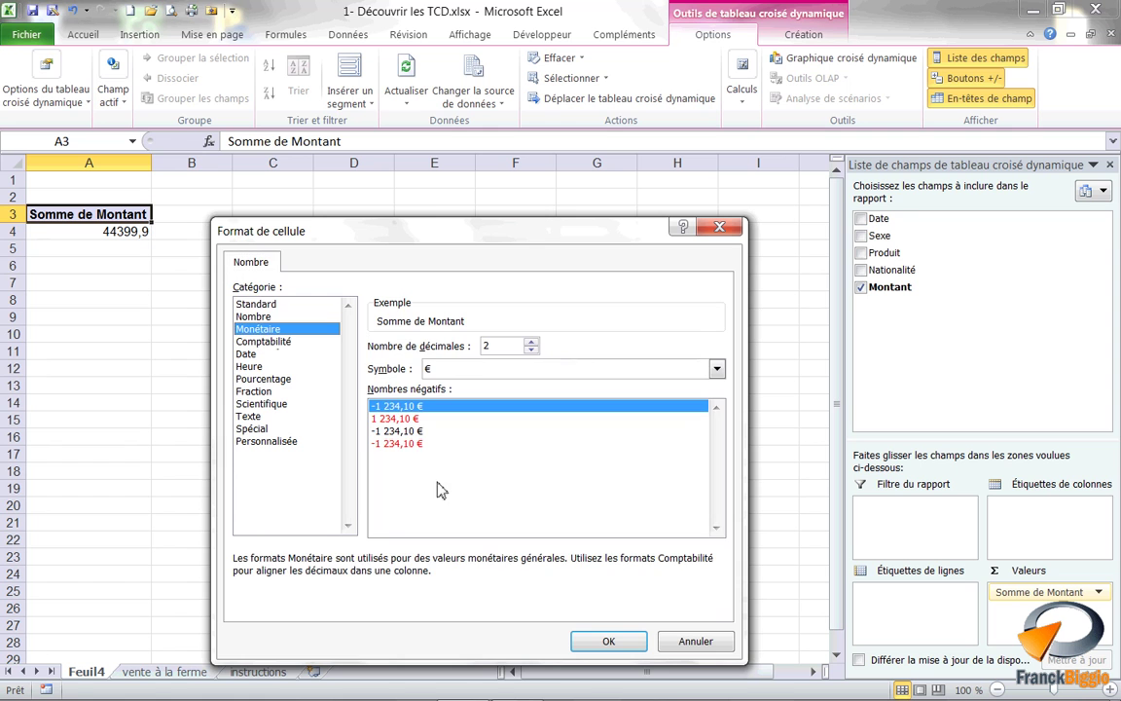
click(584, 640)
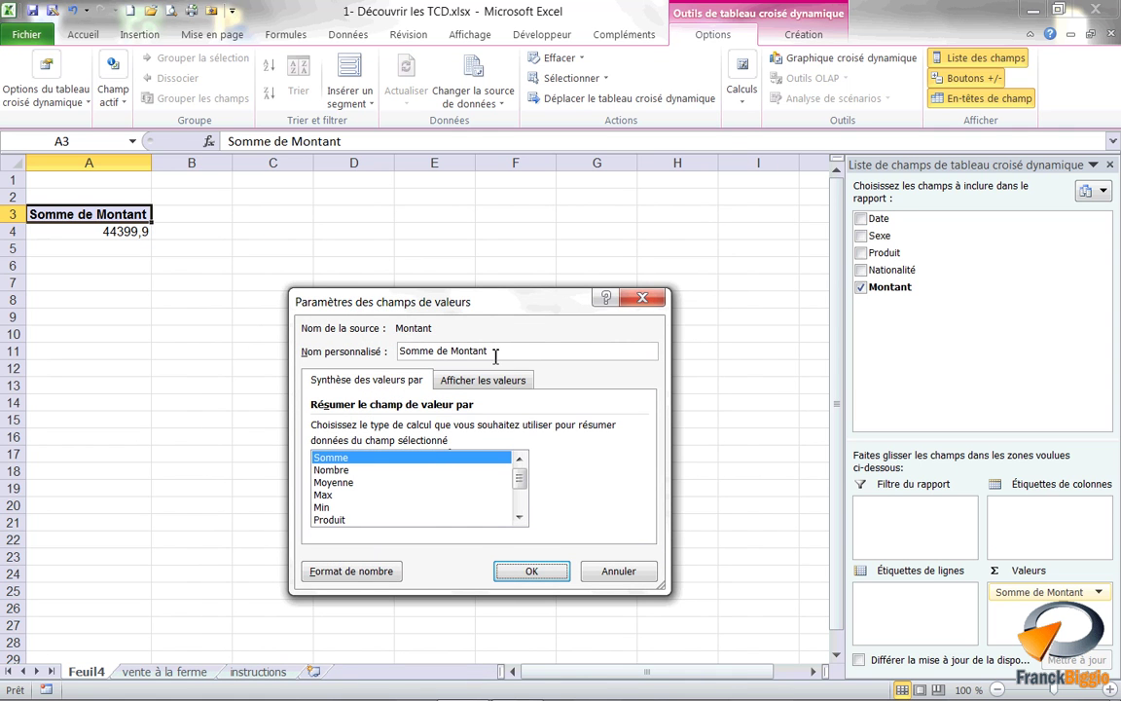
drag(491, 350, 339, 338)
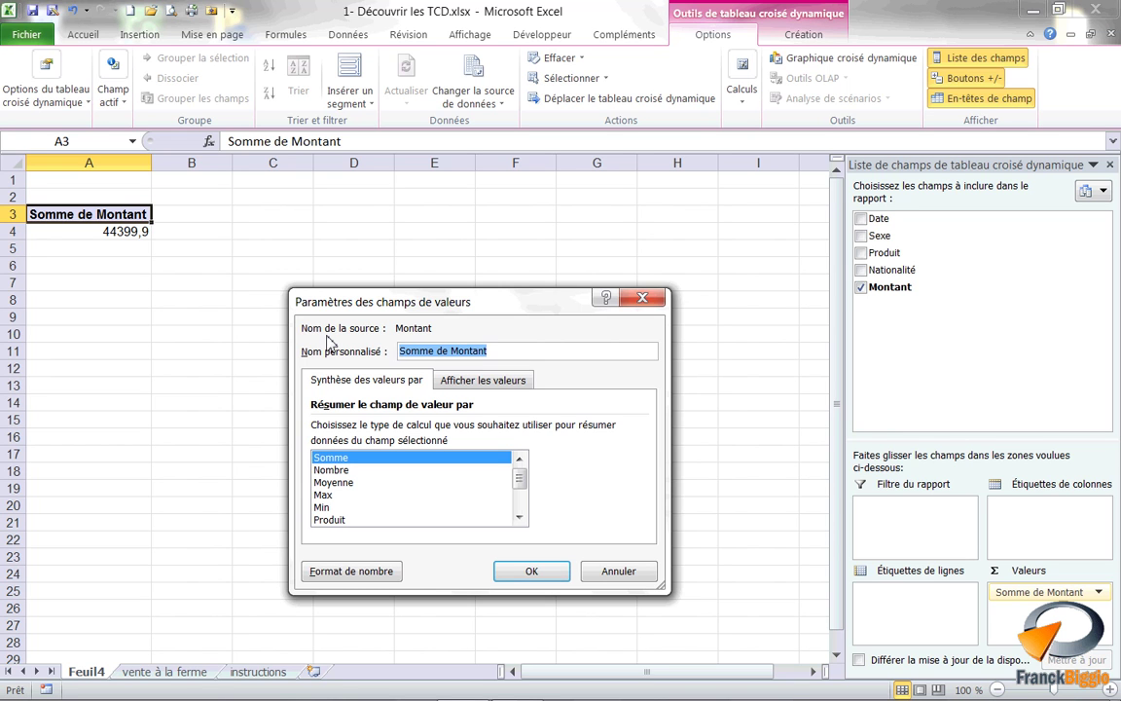
text(Total des ventes)
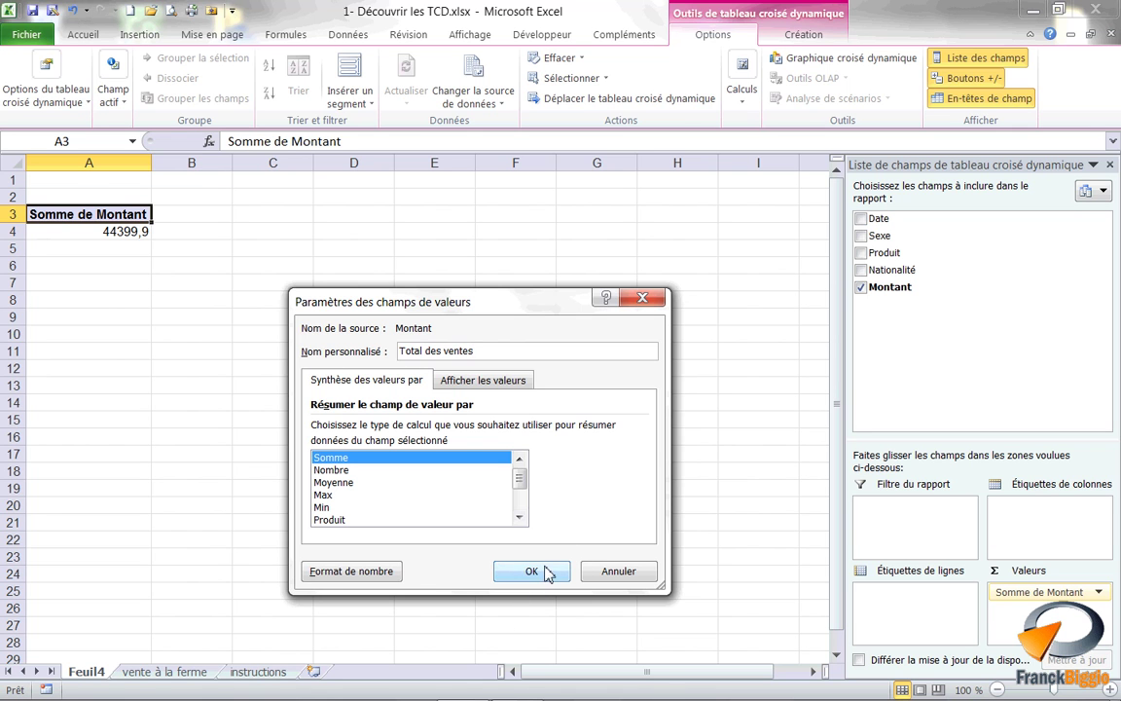
click(533, 571)
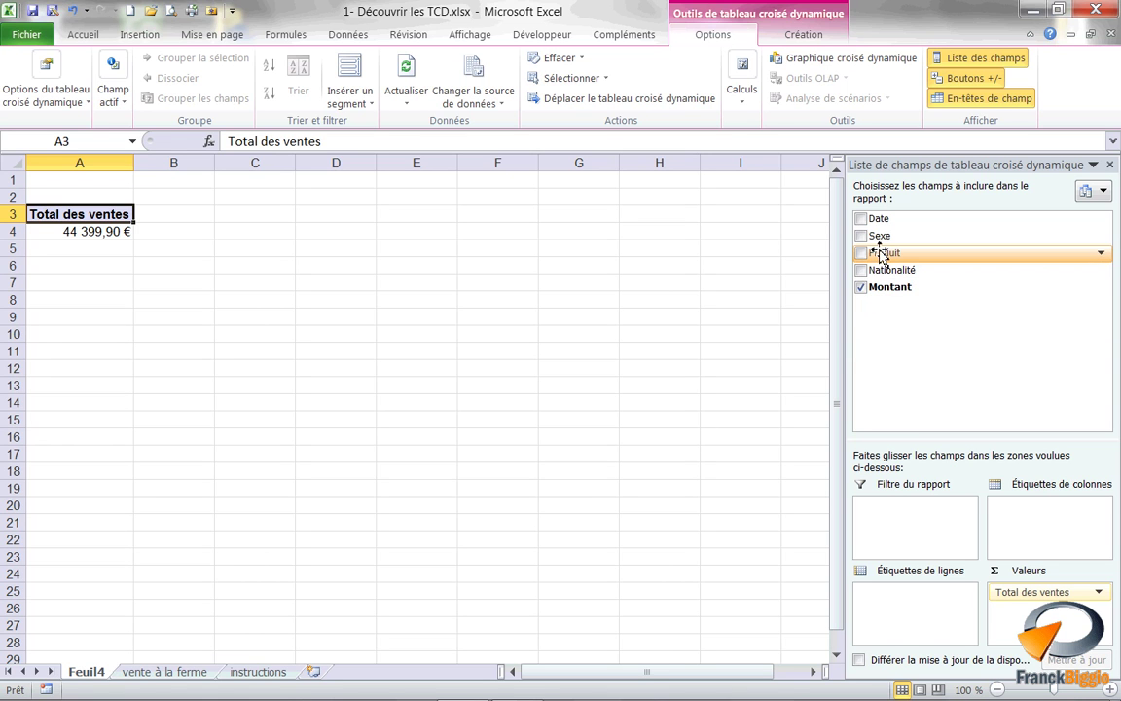
Add Produit, then Date, as row labels so Cidre's 14 124,90 € splits by date
drag(882, 255, 921, 623)
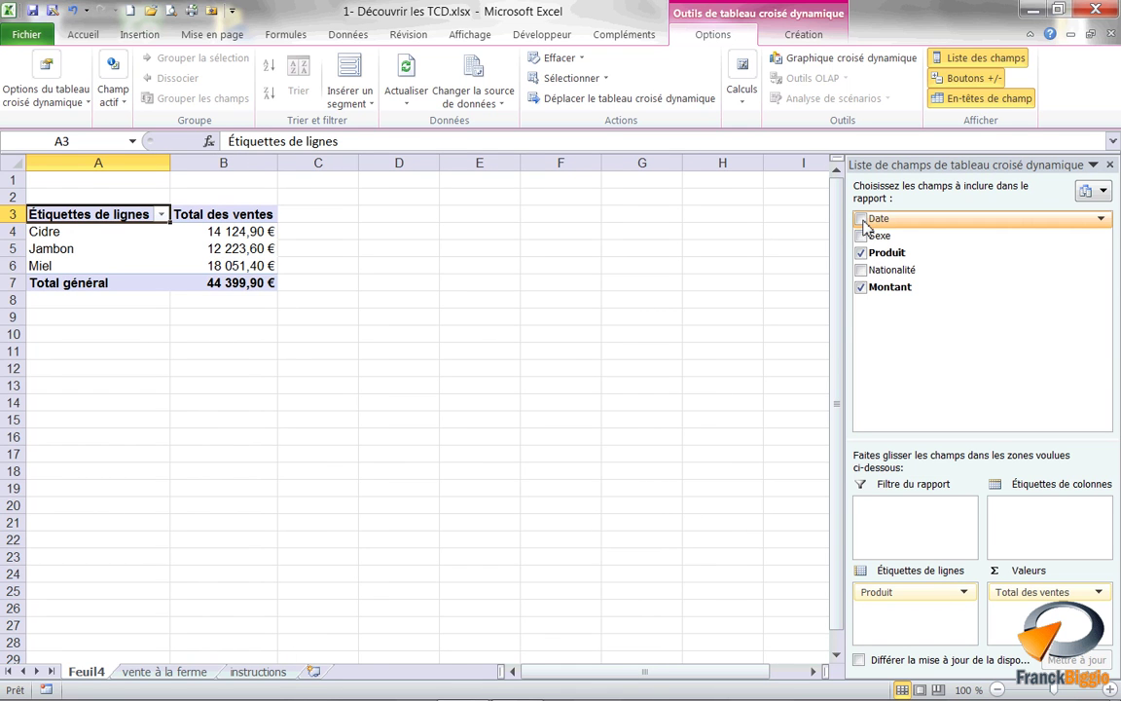
mouse_move(865, 220)
mouse_down()
mouse_move(920, 474)
mouse_move(912, 629)
mouse_up()
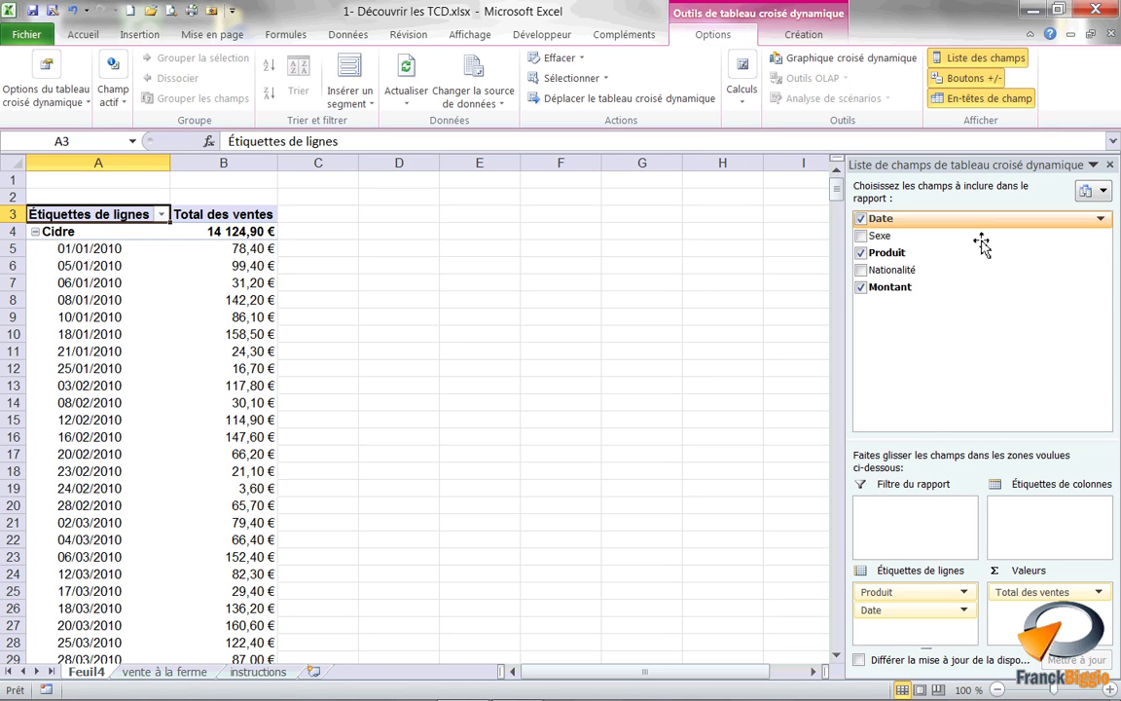
drag(928, 619, 128, 374)
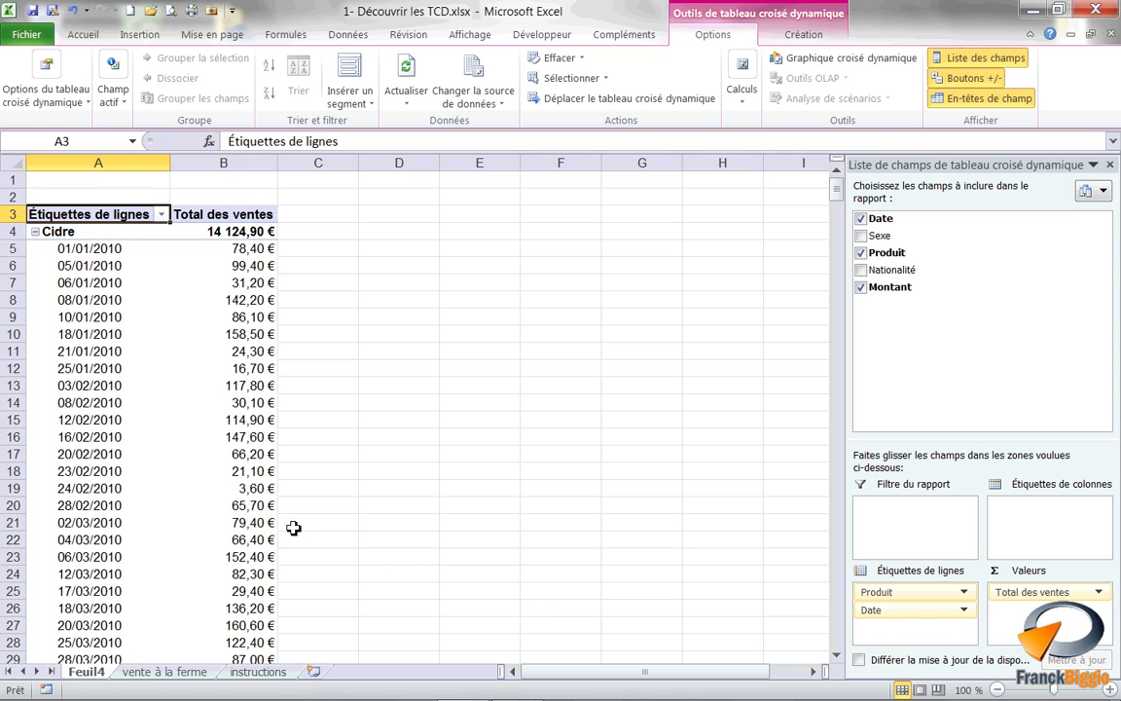
click(77, 322)
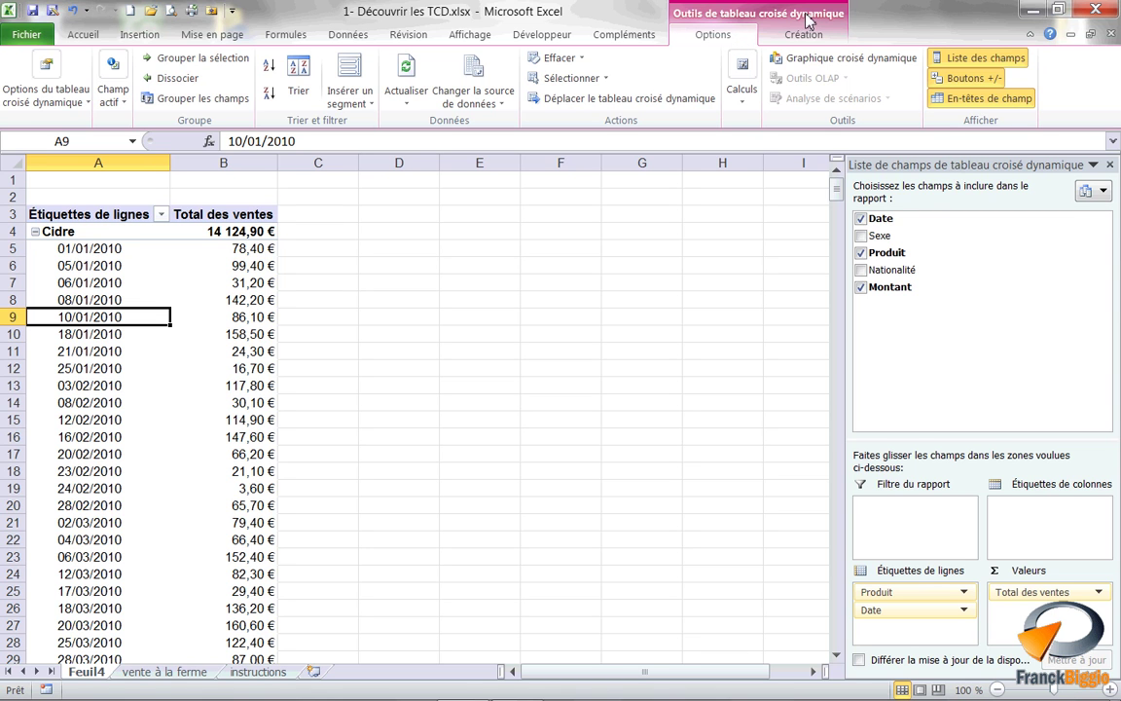
Group the Date field by Mois and Années over 01/01/2010–05/07/2011
click(159, 101)
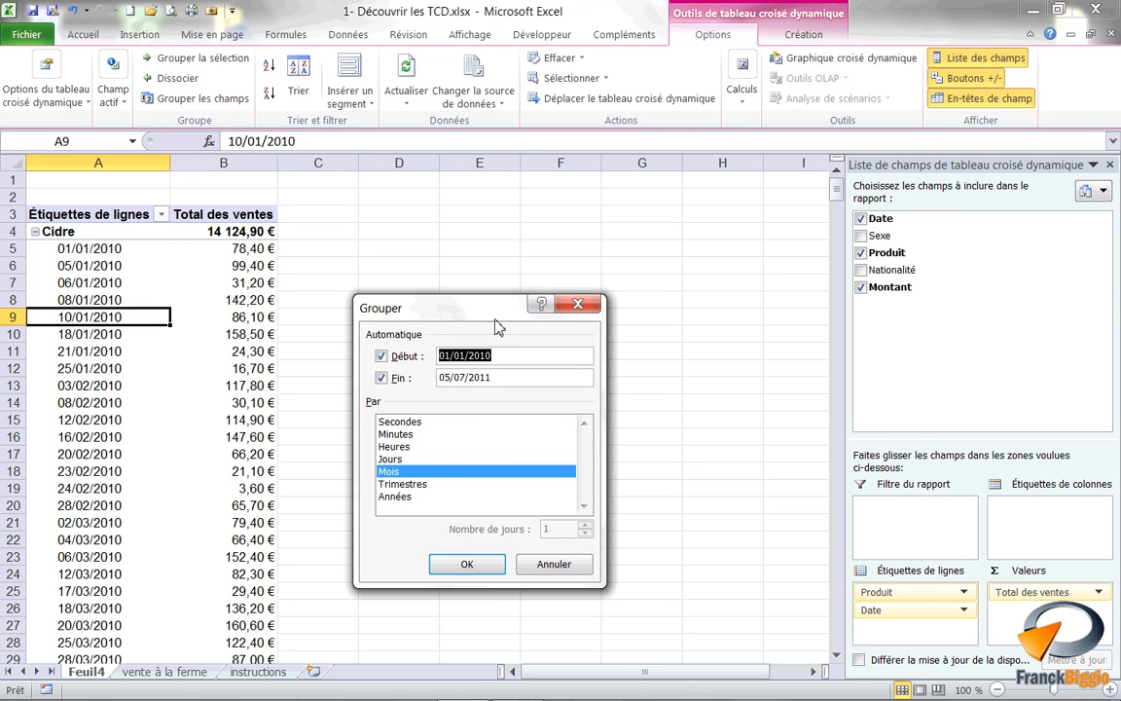
drag(422, 309, 434, 202)
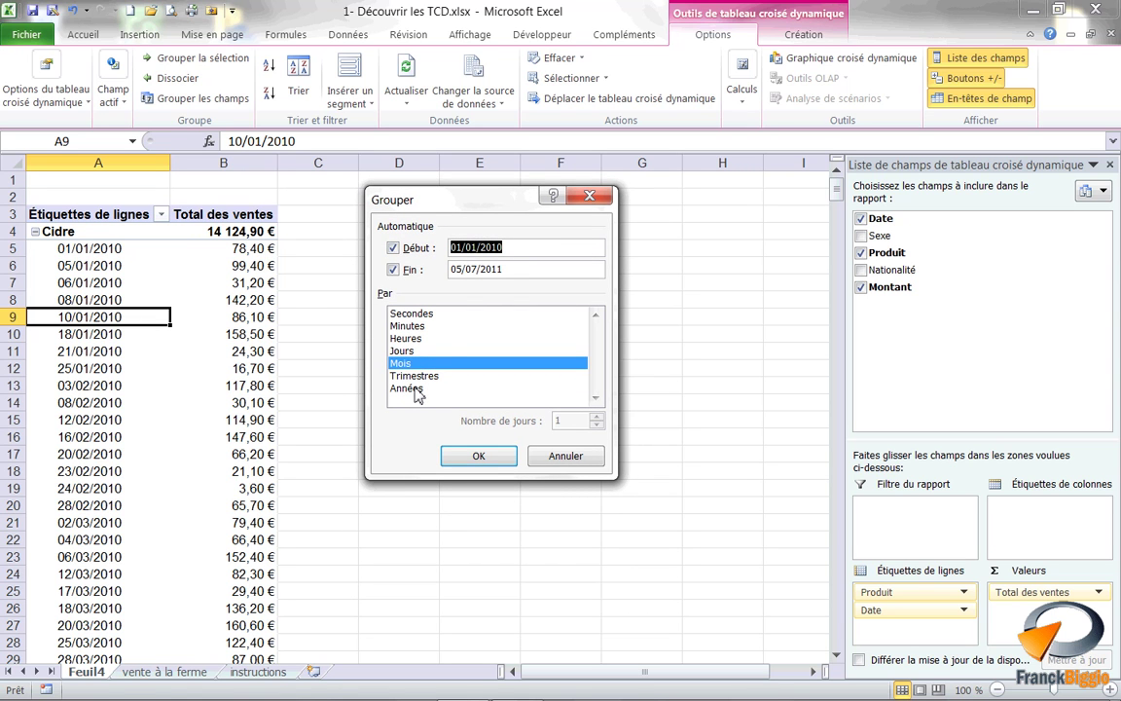
click(416, 389)
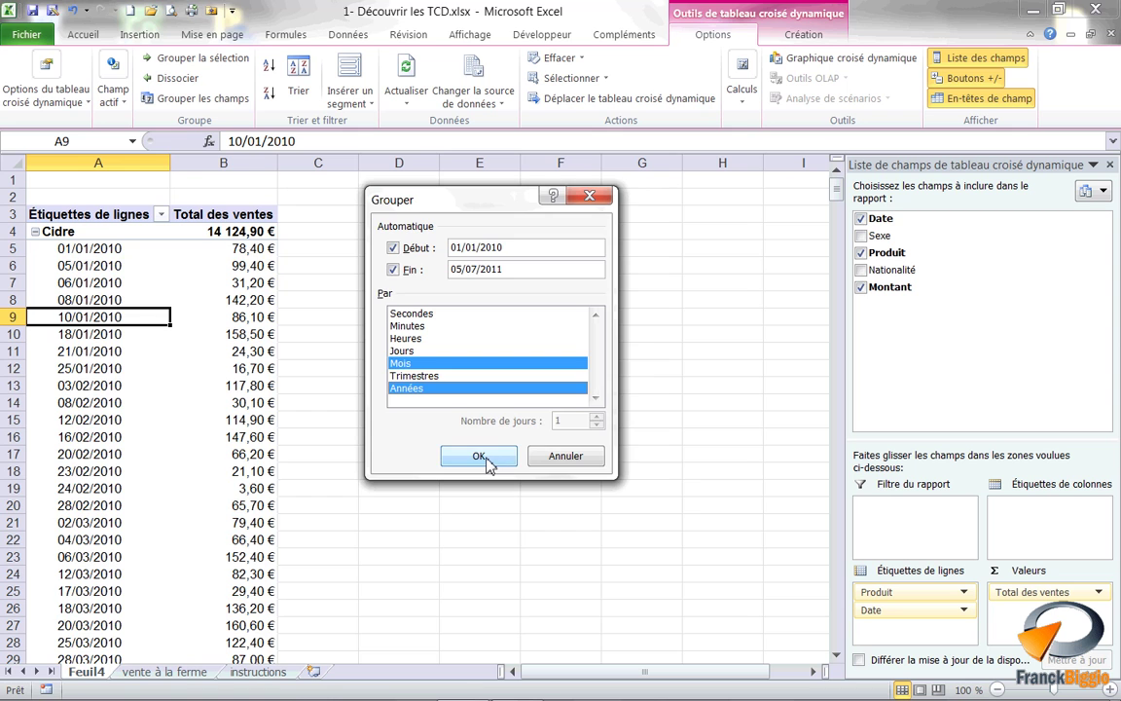
click(484, 458)
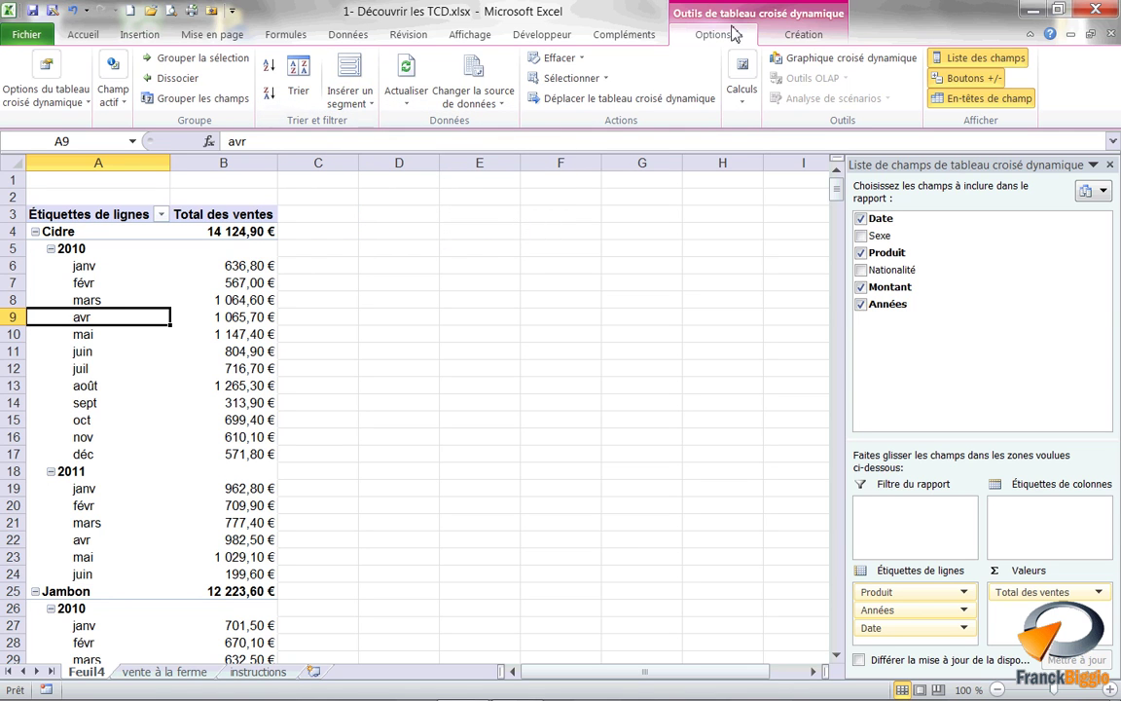
Insert two slicers on the sheet, one for the Date field and one for Années
click(361, 104)
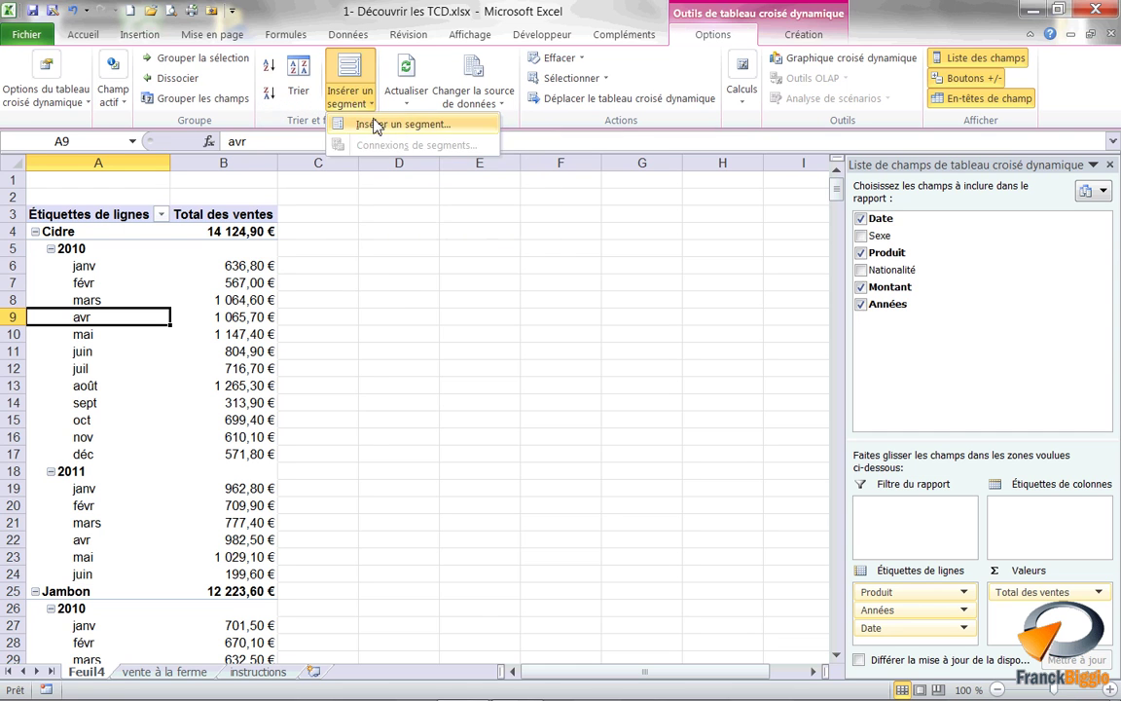
click(378, 124)
drag(483, 249, 516, 214)
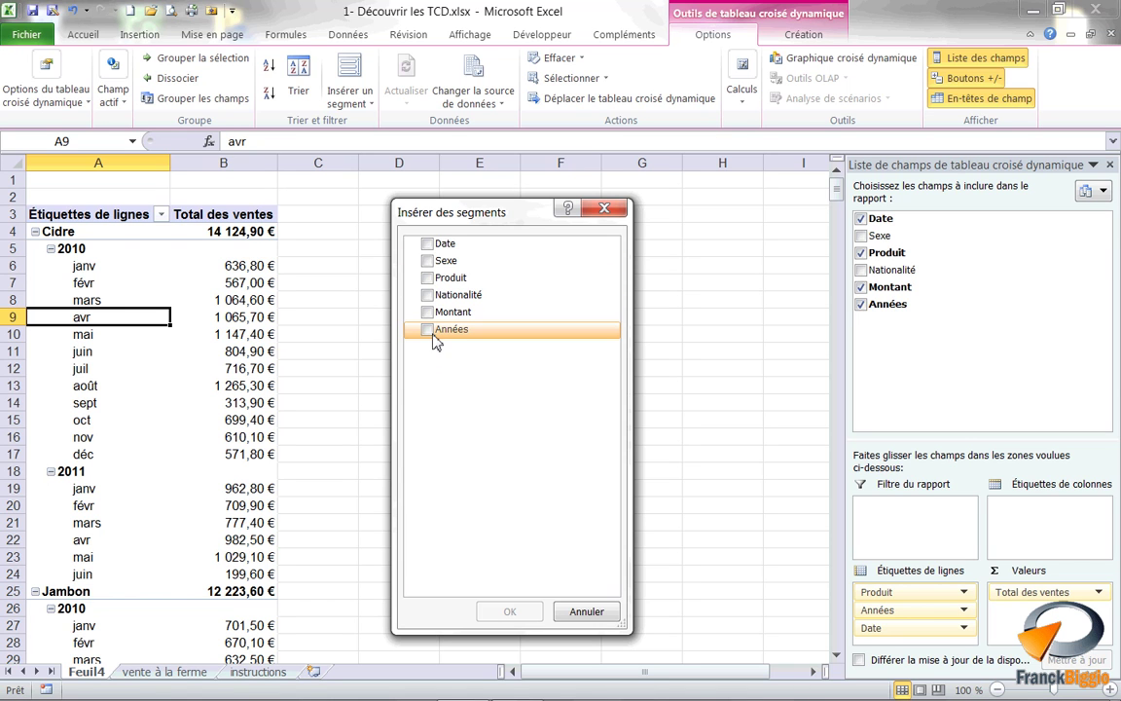
click(429, 331)
click(426, 246)
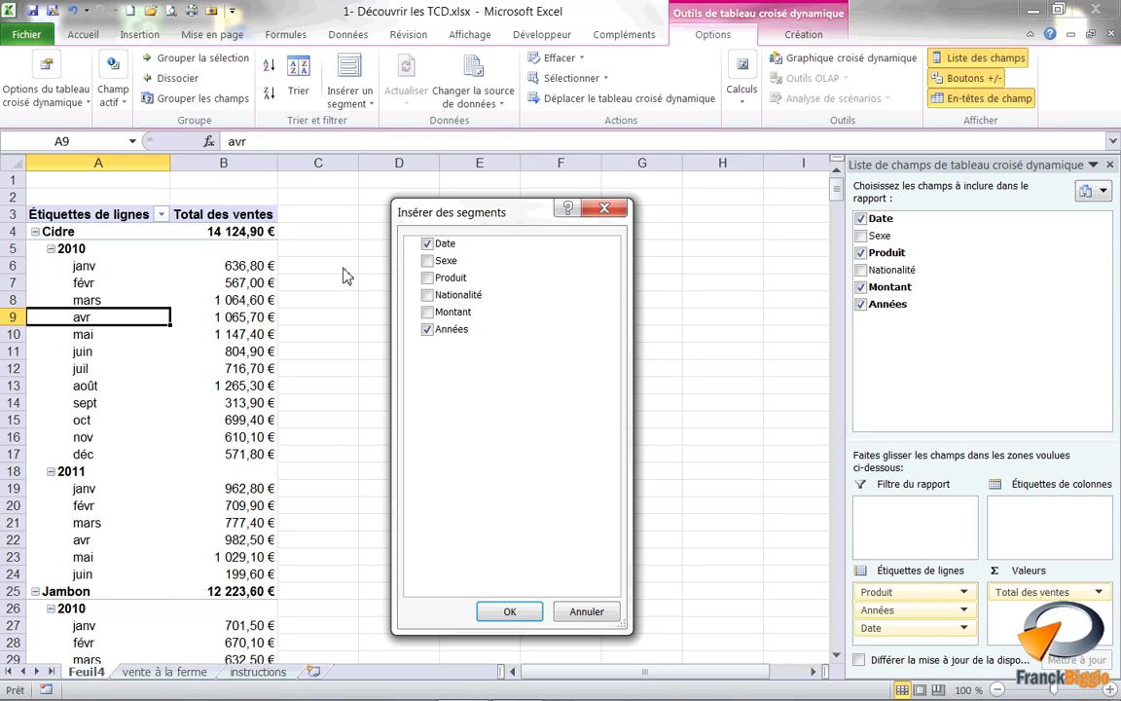
click(510, 611)
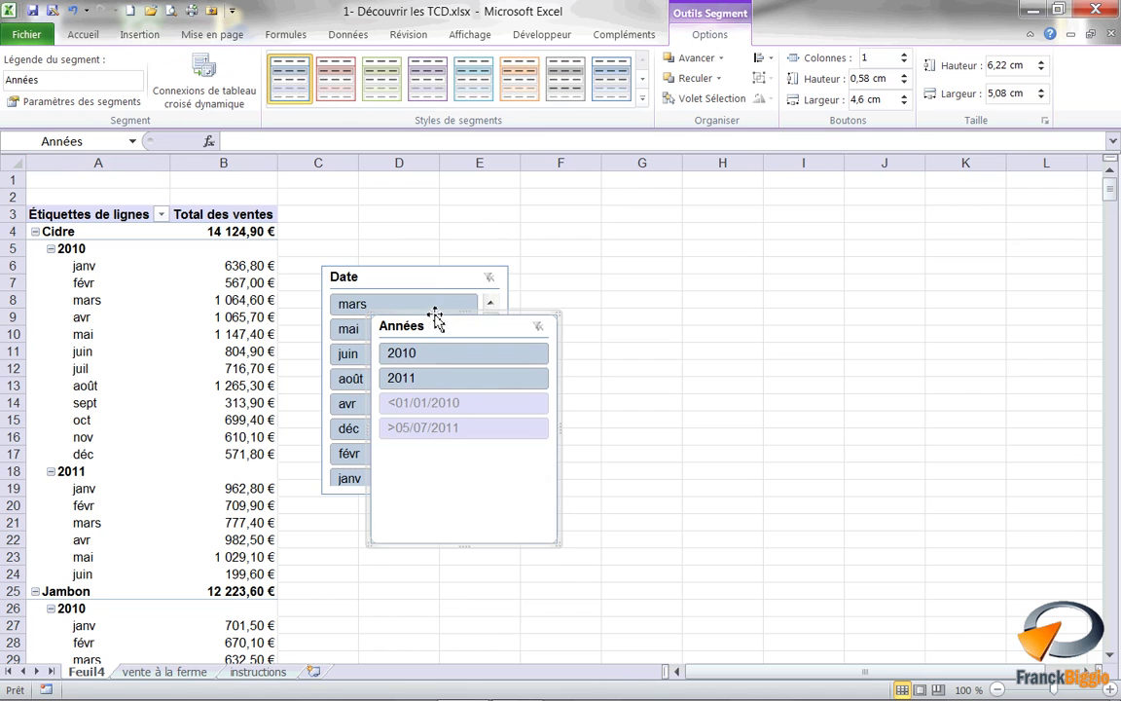
Place a smaller Années slicer beside the pivot and a widened 7,62 × 6,31 cm Date slicer next to it
mouse_move(438, 325)
mouse_down()
mouse_move(595, 262)
mouse_move(586, 272)
mouse_up()
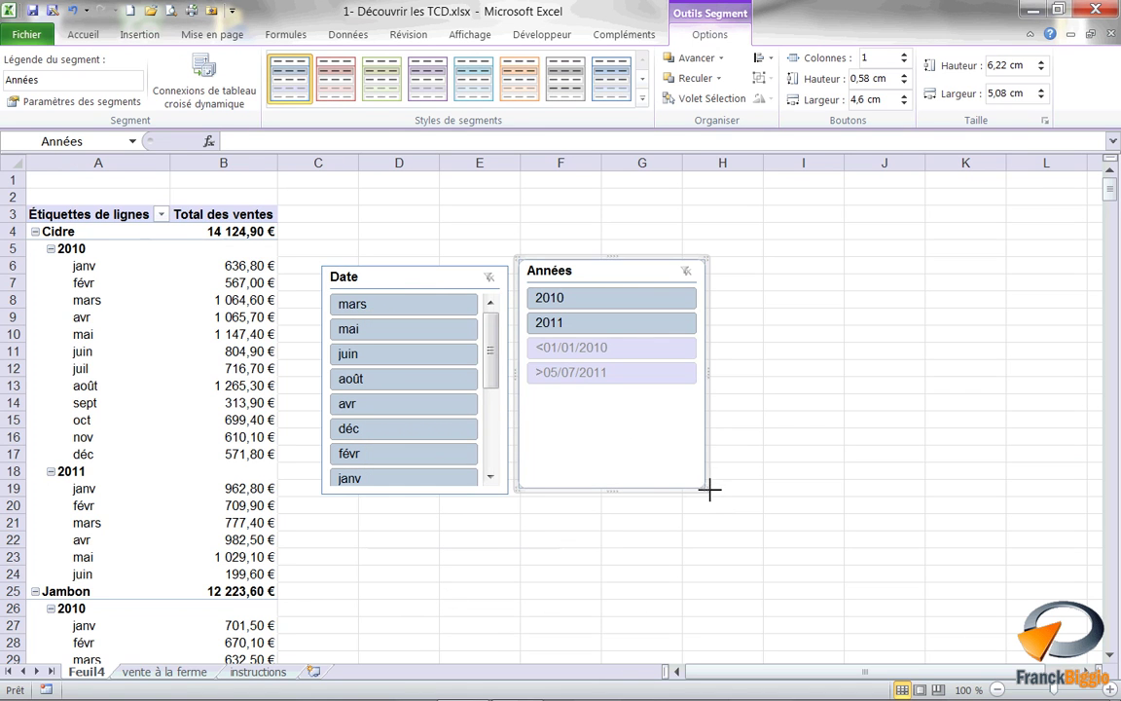
drag(710, 489, 621, 349)
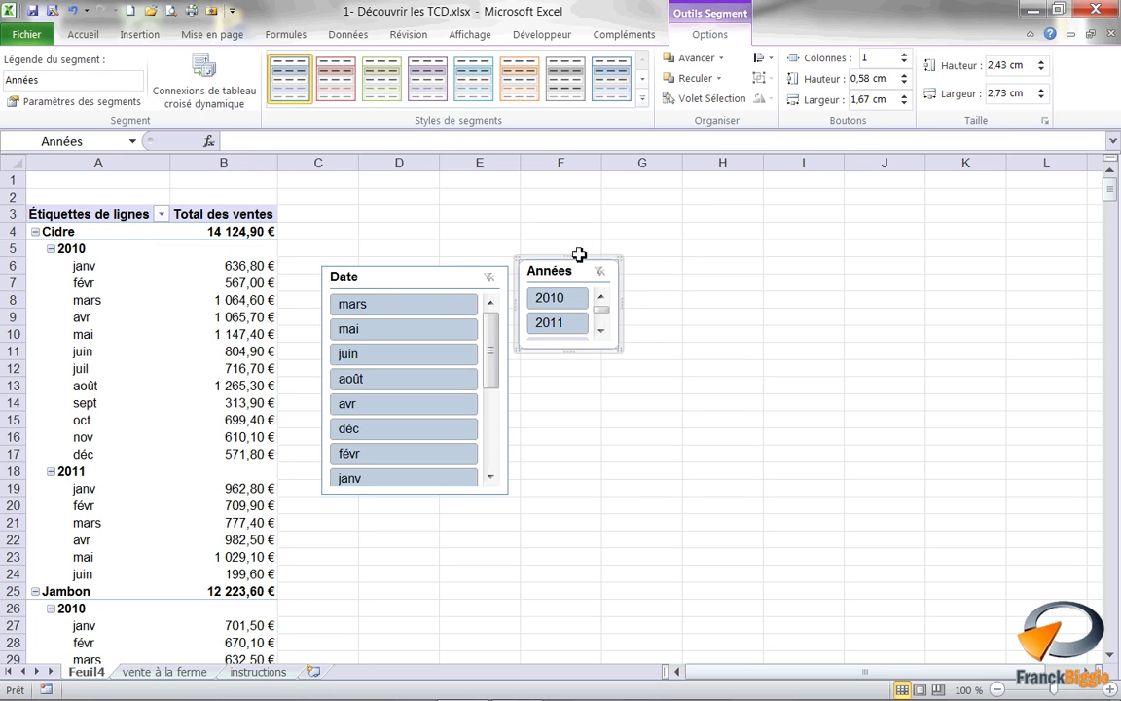
mouse_move(445, 284)
mouse_down()
mouse_move(568, 380)
mouse_move(717, 367)
mouse_up()
drag(574, 275, 363, 220)
drag(668, 369, 498, 221)
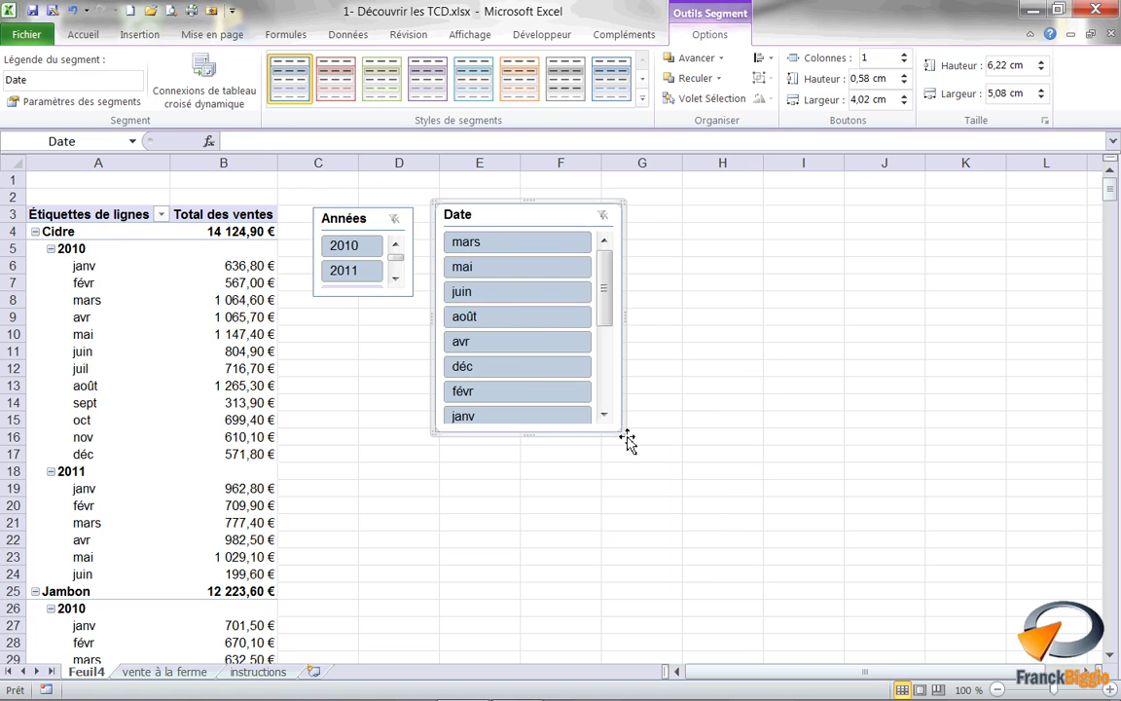
drag(625, 435, 718, 437)
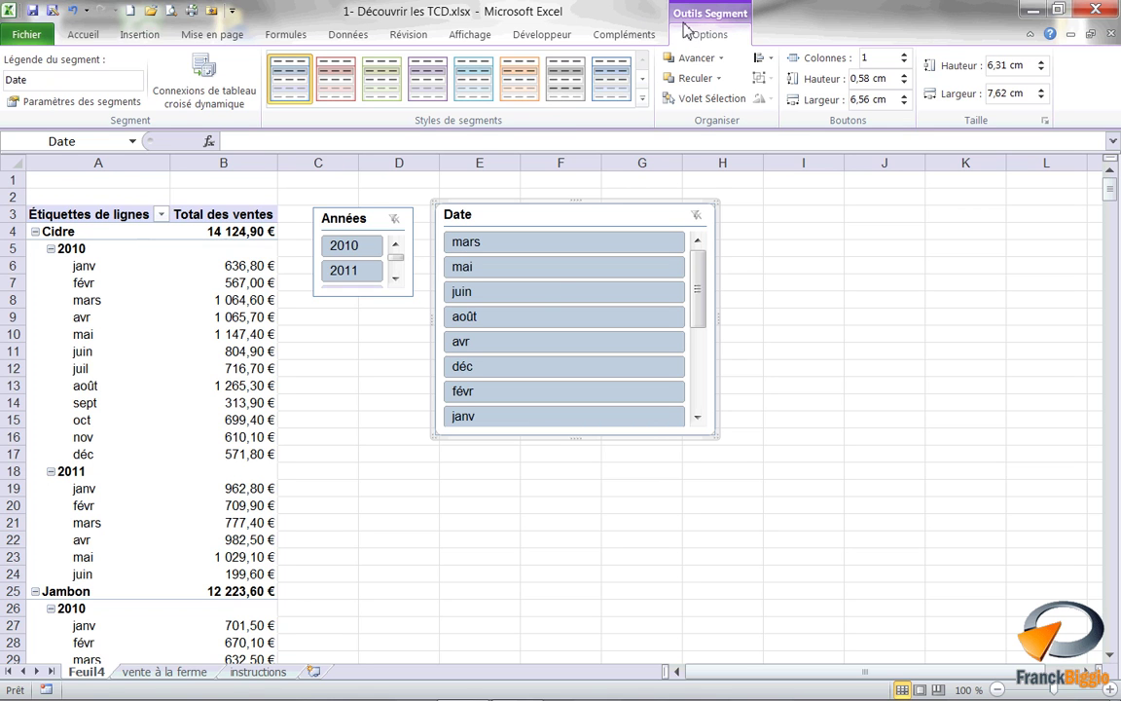
Show the Date slicer's months in 3 columns and shorten the slicer to 3,66 cm
mouse_move(699, 255)
mouse_down()
mouse_move(706, 364)
mouse_move(710, 266)
mouse_up()
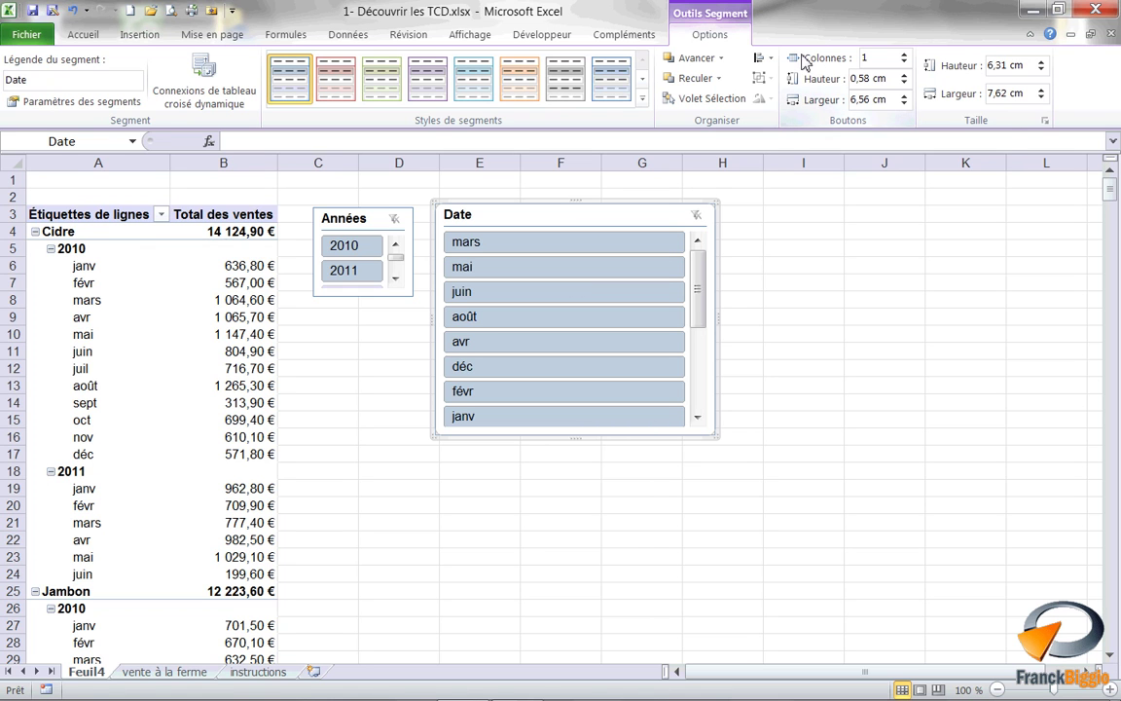
click(904, 55)
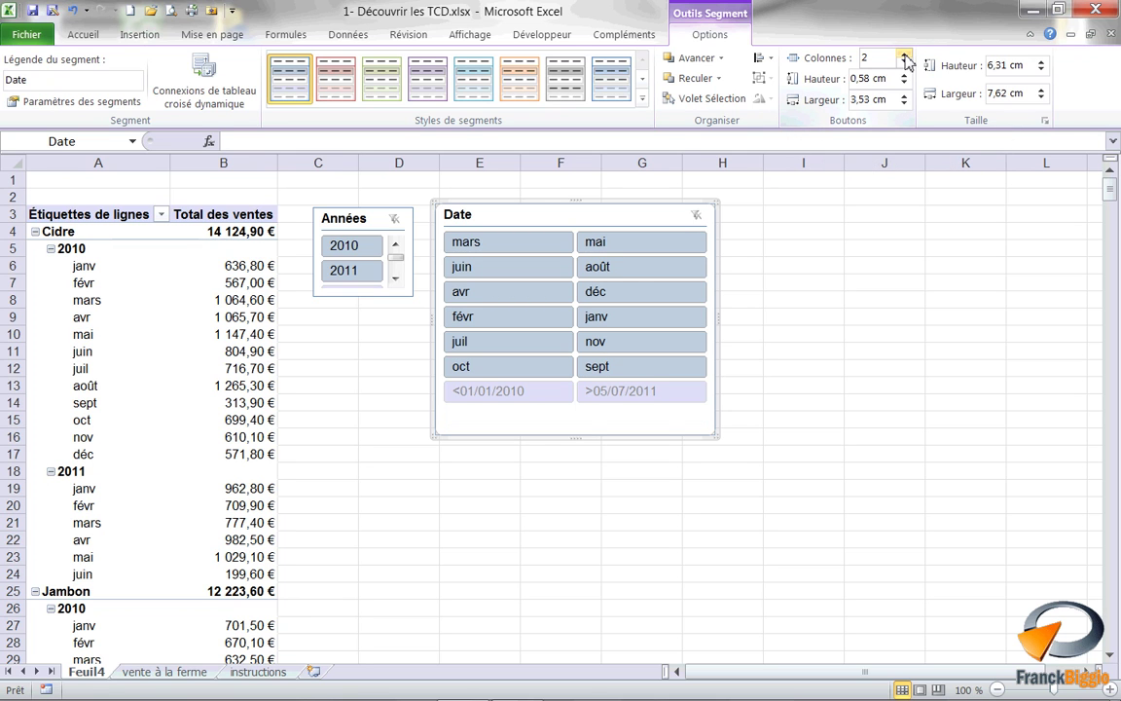
click(904, 54)
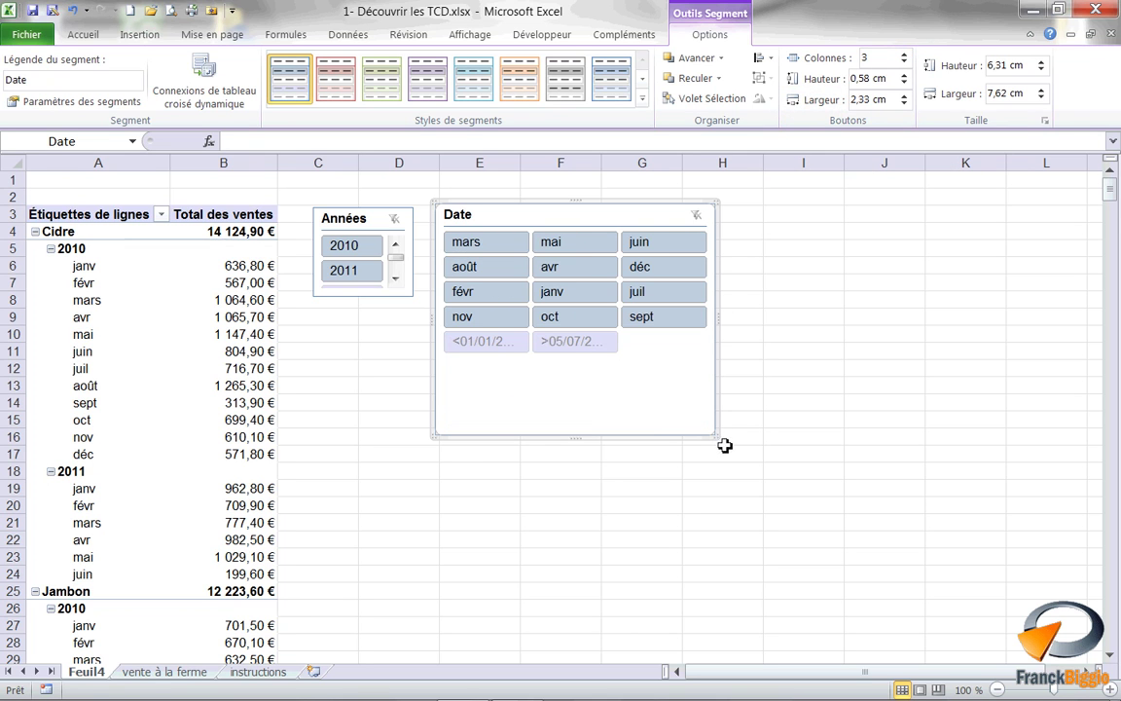
drag(717, 437, 718, 338)
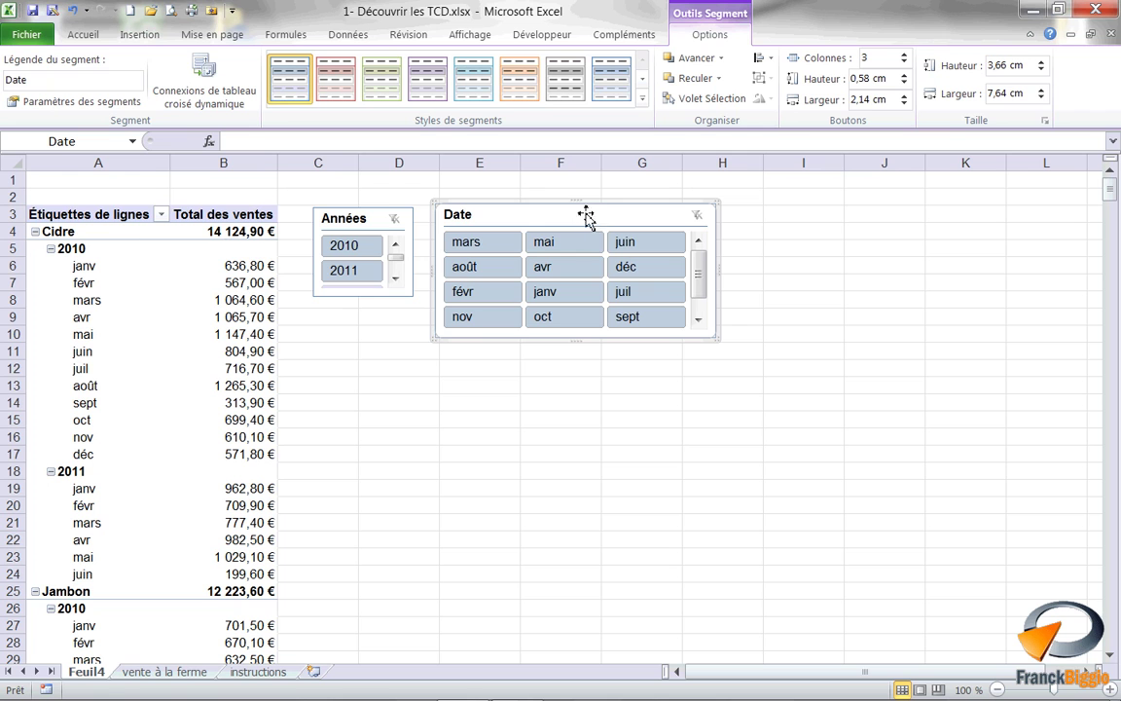
Give the Date slicer the orange style and top-align it with the Années slicer
click(539, 92)
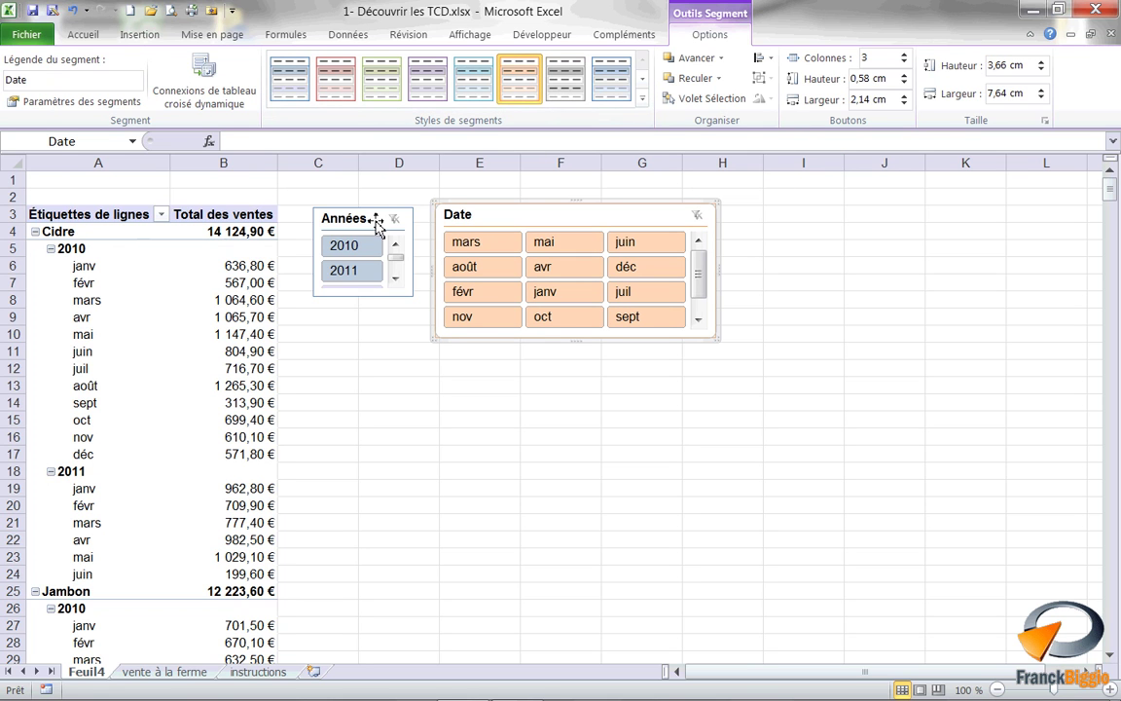
ctrl+click(377, 220)
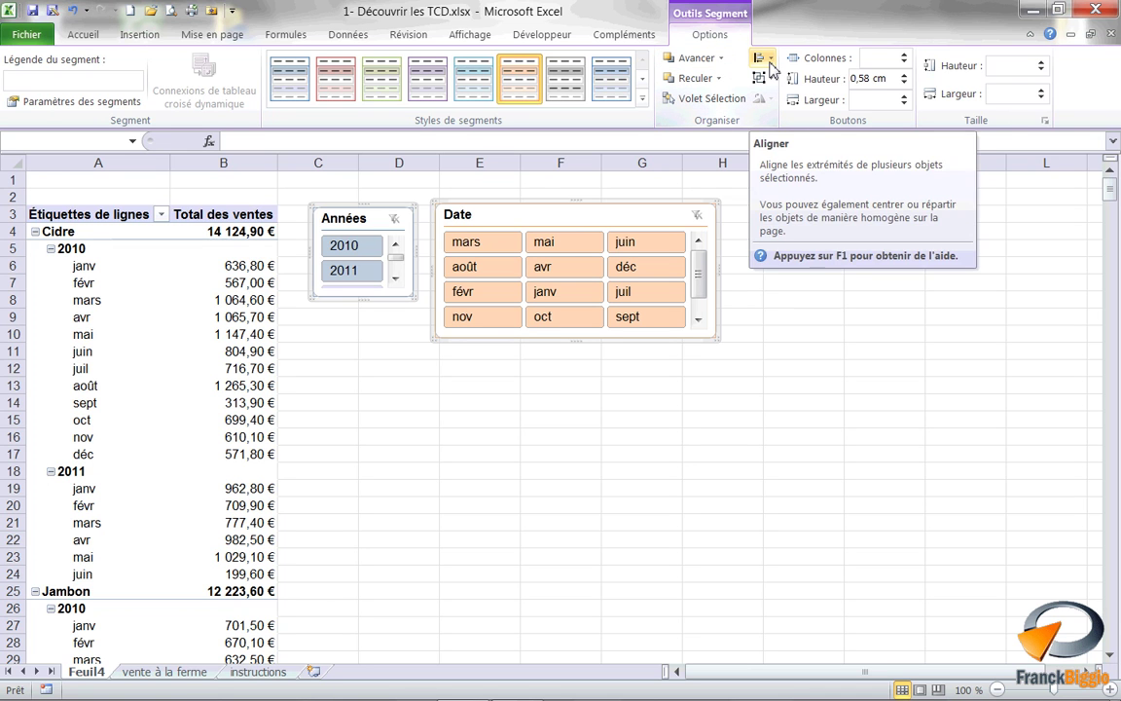
click(771, 60)
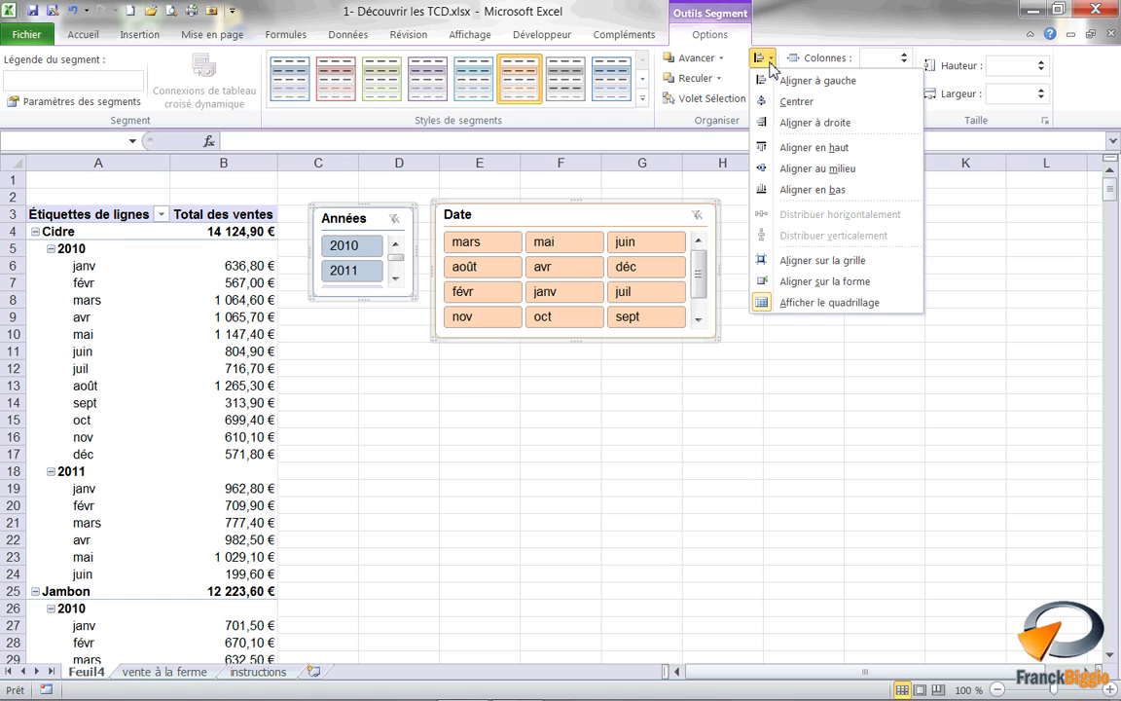
click(802, 148)
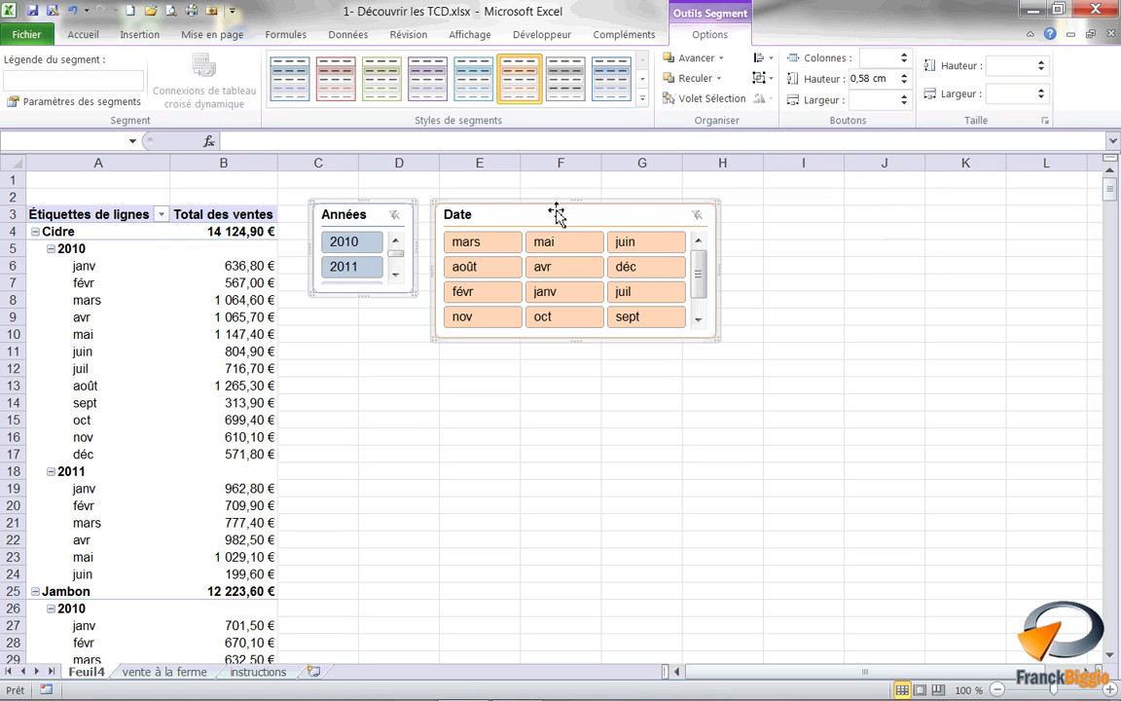
click(361, 450)
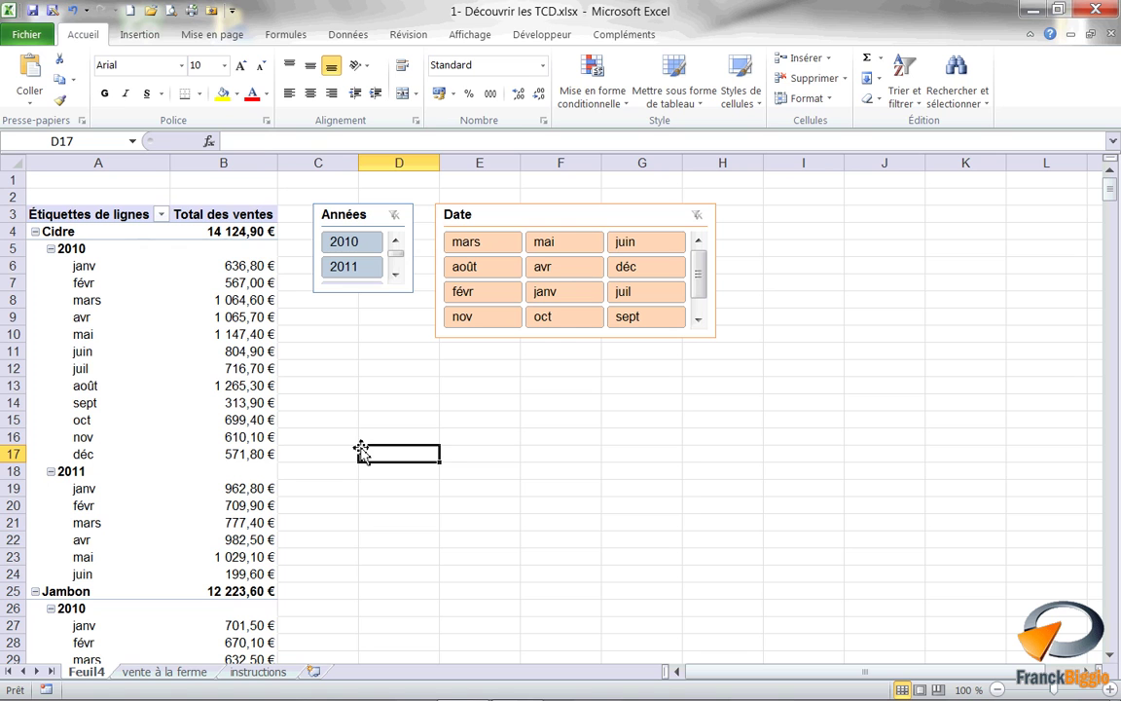
Filter the pivot by slicers to 2010, janv and févr, totalling 4 701,60 €
click(377, 245)
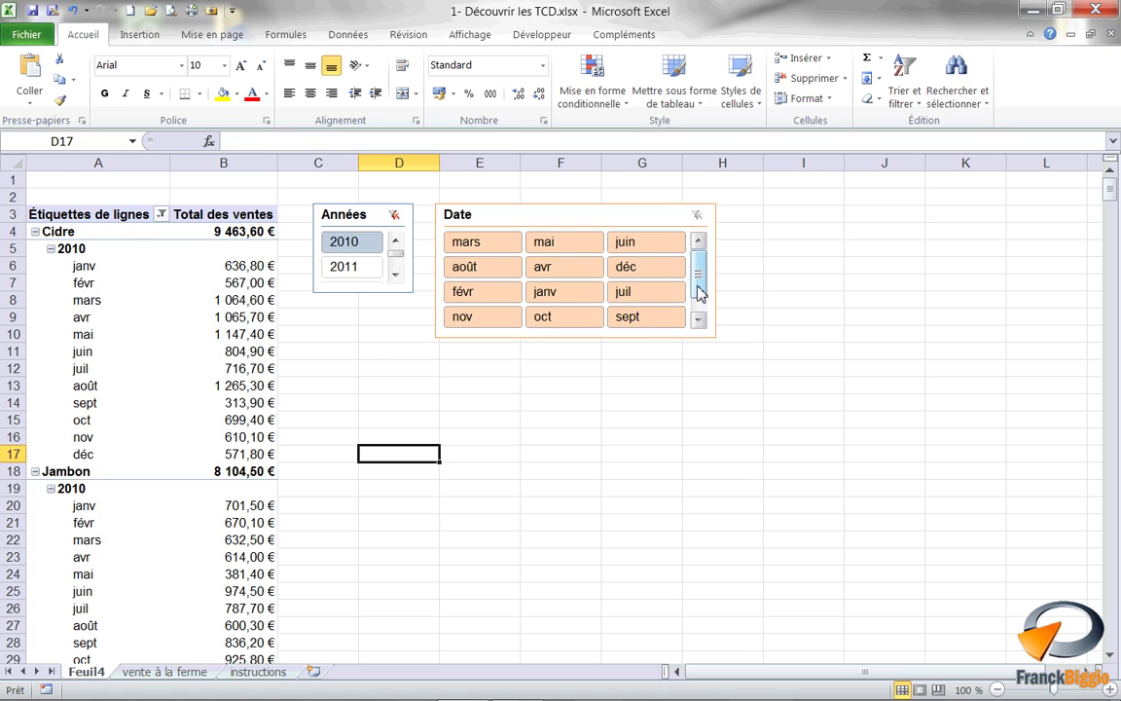
mouse_move(699, 292)
mouse_down()
mouse_move(701, 312)
mouse_move(706, 277)
mouse_up()
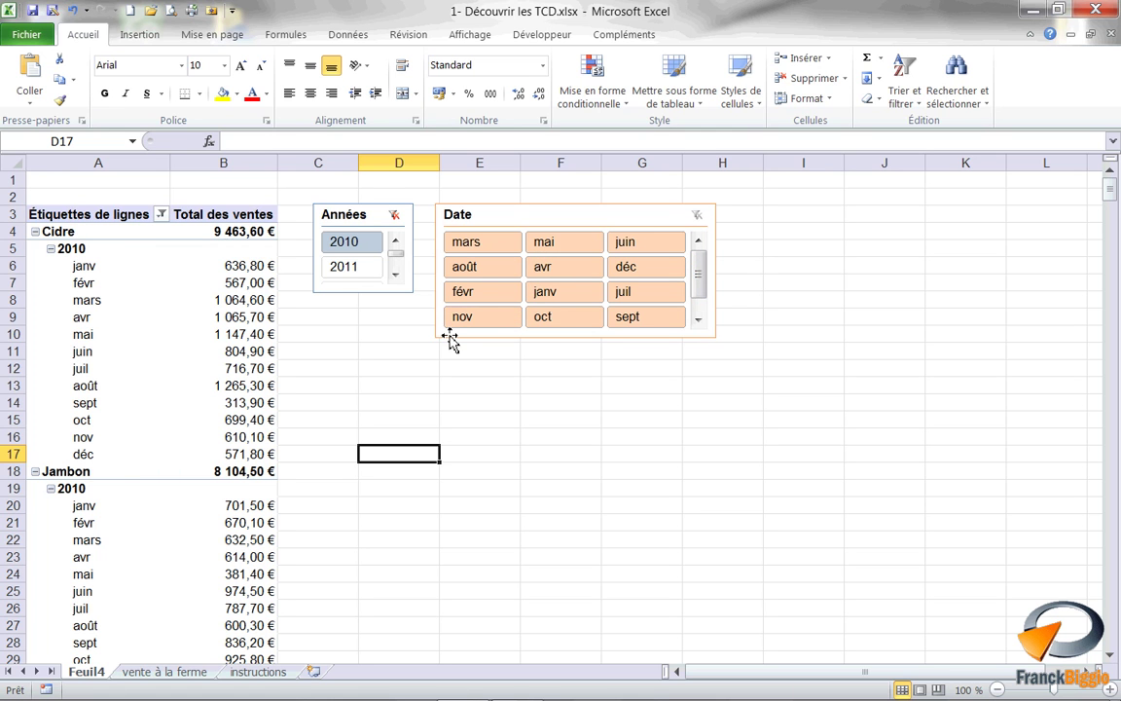
click(550, 292)
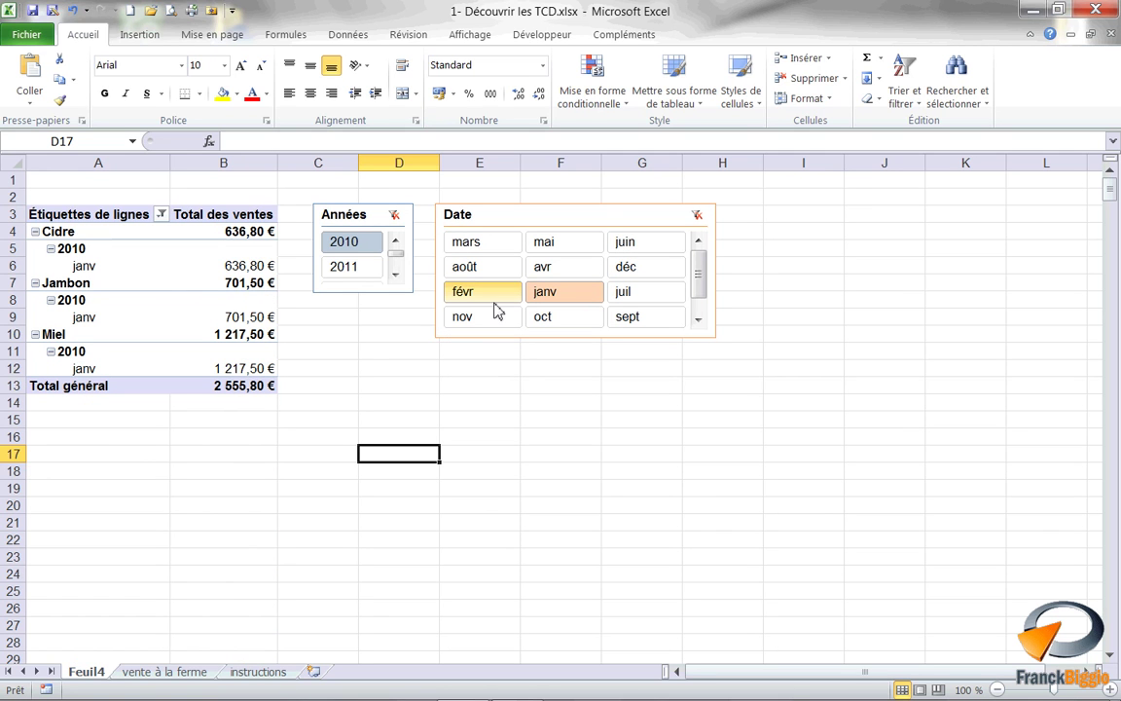
click(496, 302)
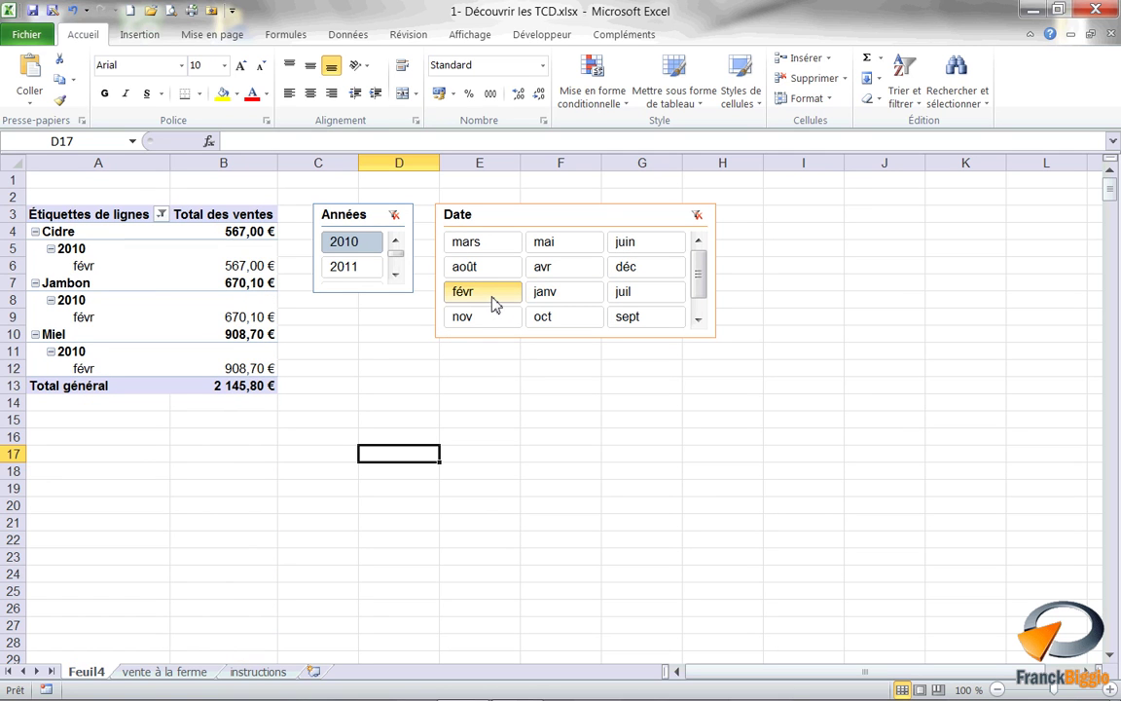
click(543, 298)
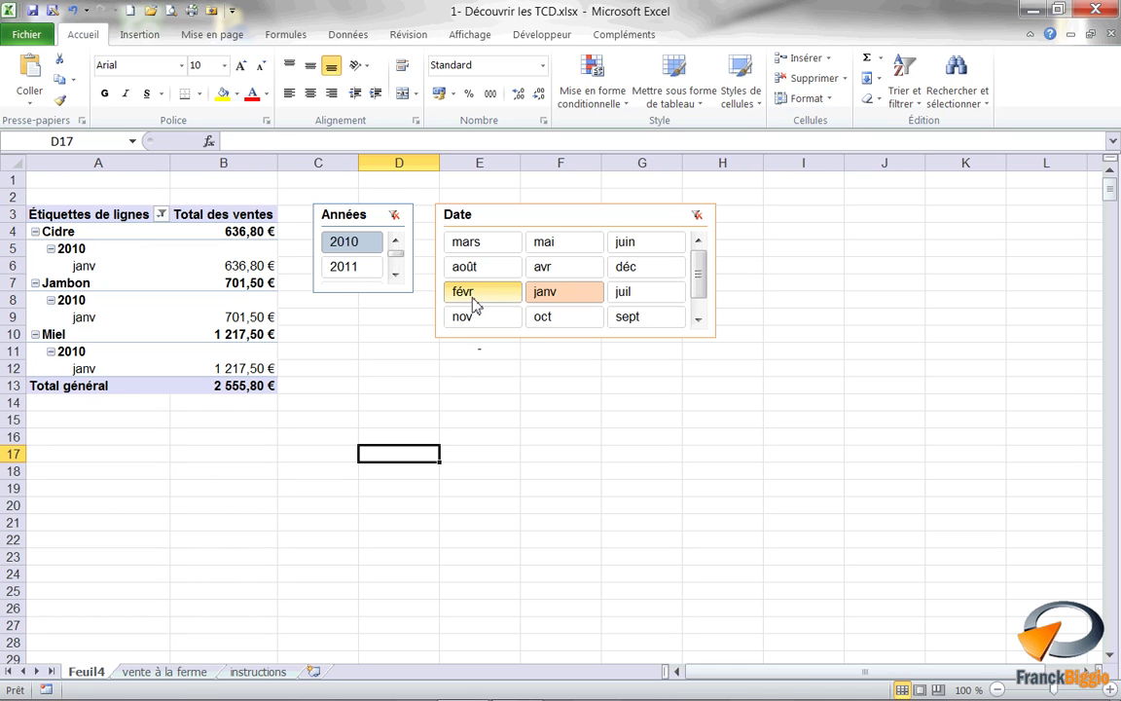
ctrl+click(474, 297)
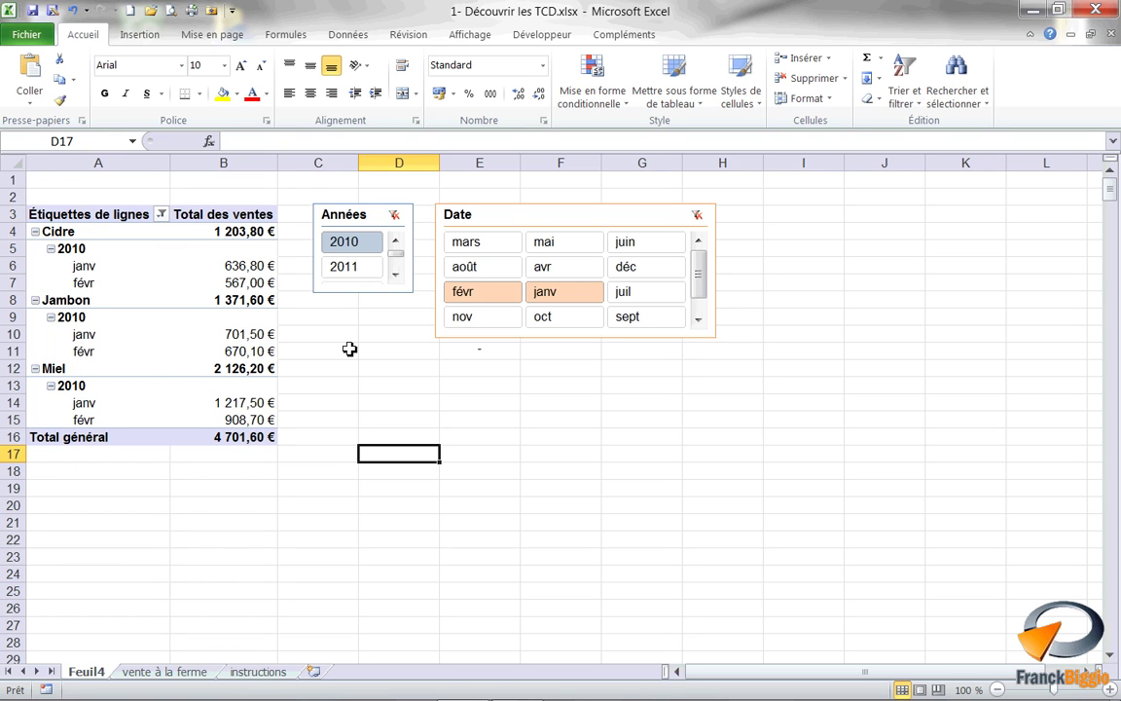
Turn off the pivot's Boutons +/- and En-têtes de champ, keeping the Liste des champs shown
click(234, 283)
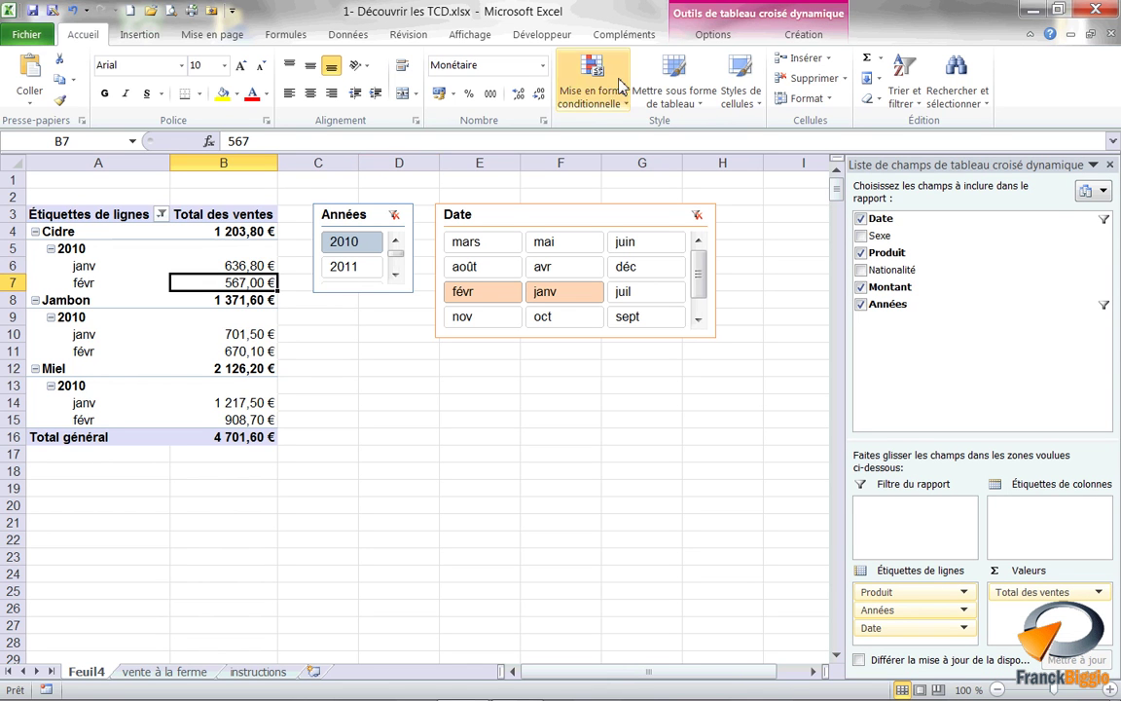
click(715, 34)
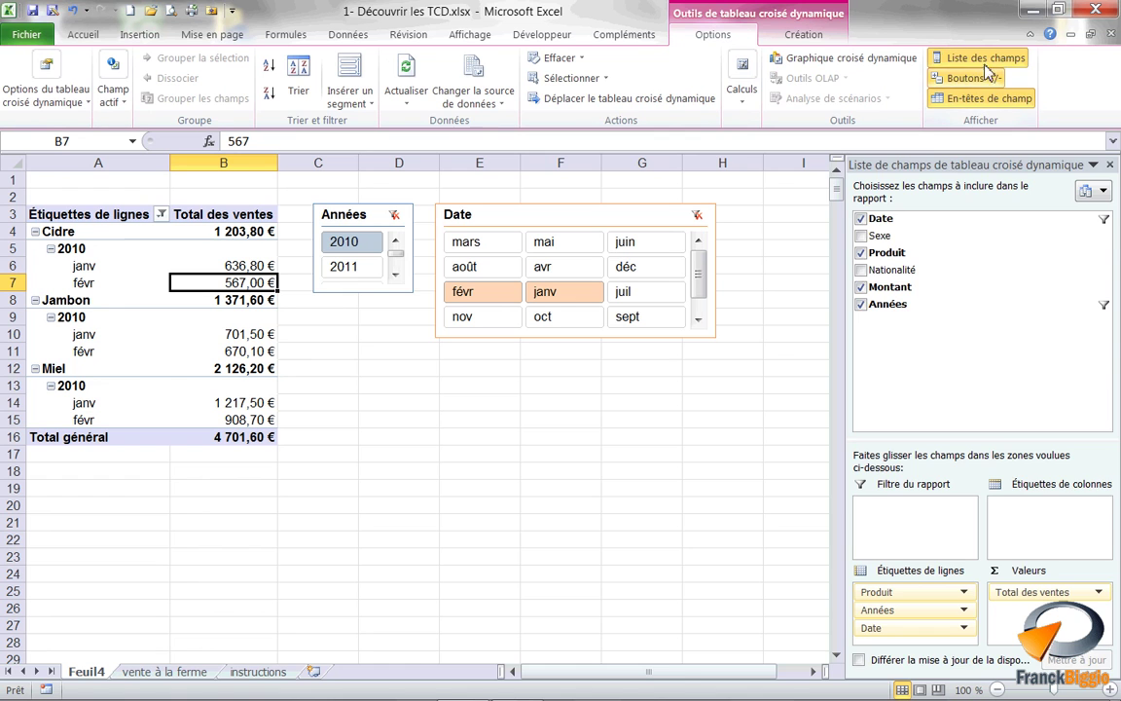
click(978, 57)
click(969, 78)
click(981, 98)
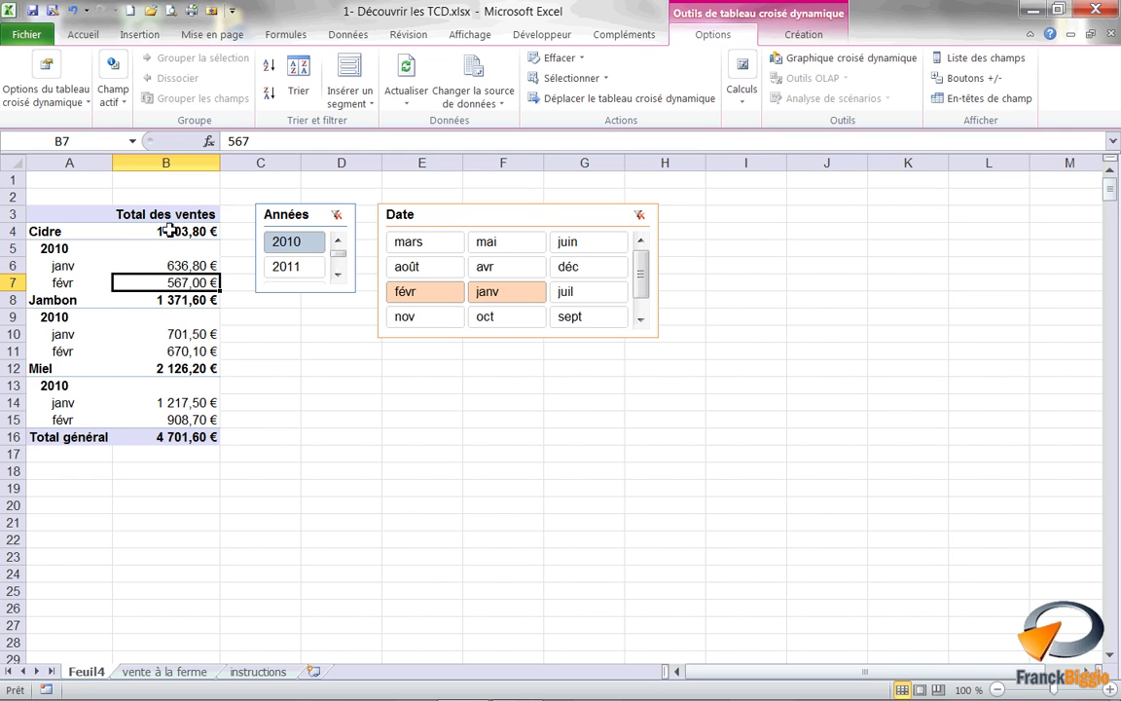
click(983, 101)
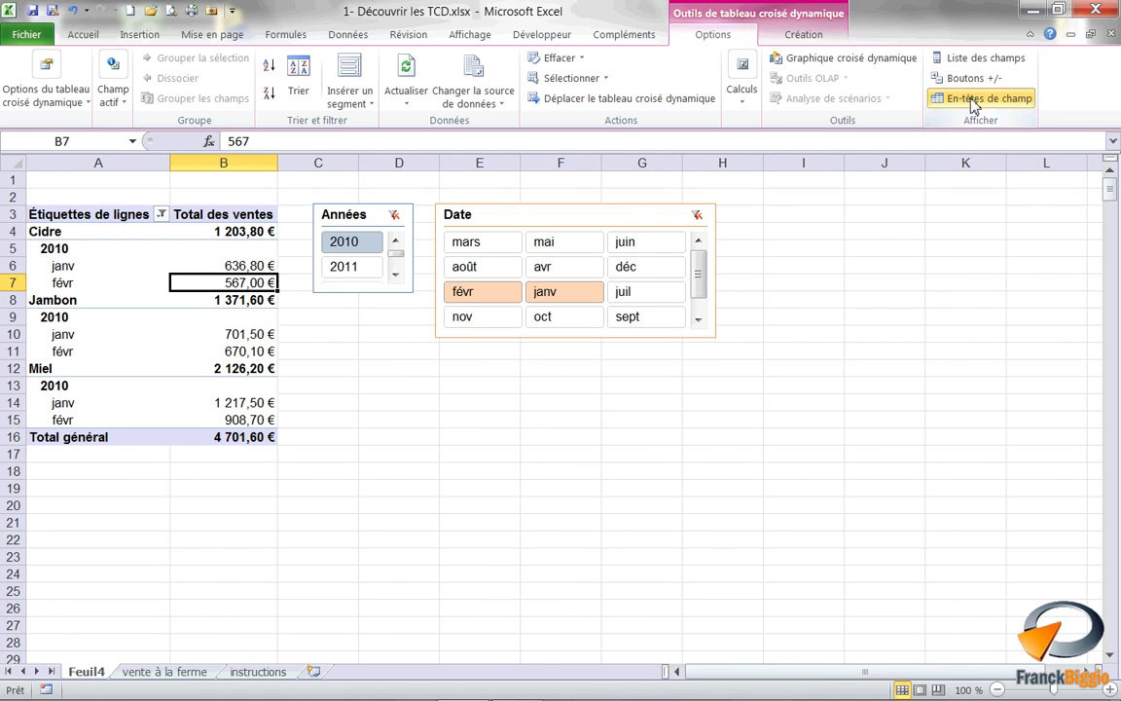
click(976, 99)
click(978, 61)
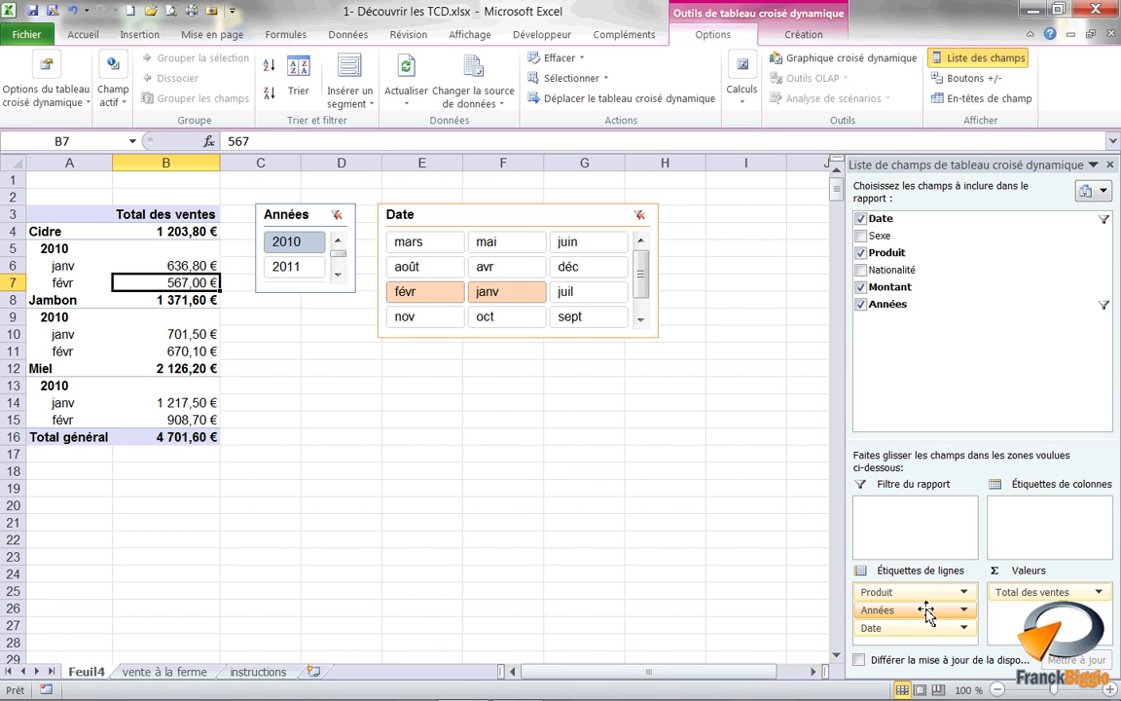
Move Années and Date into the column labels and stack the Années slicer under the Date slicer
drag(927, 611, 1054, 516)
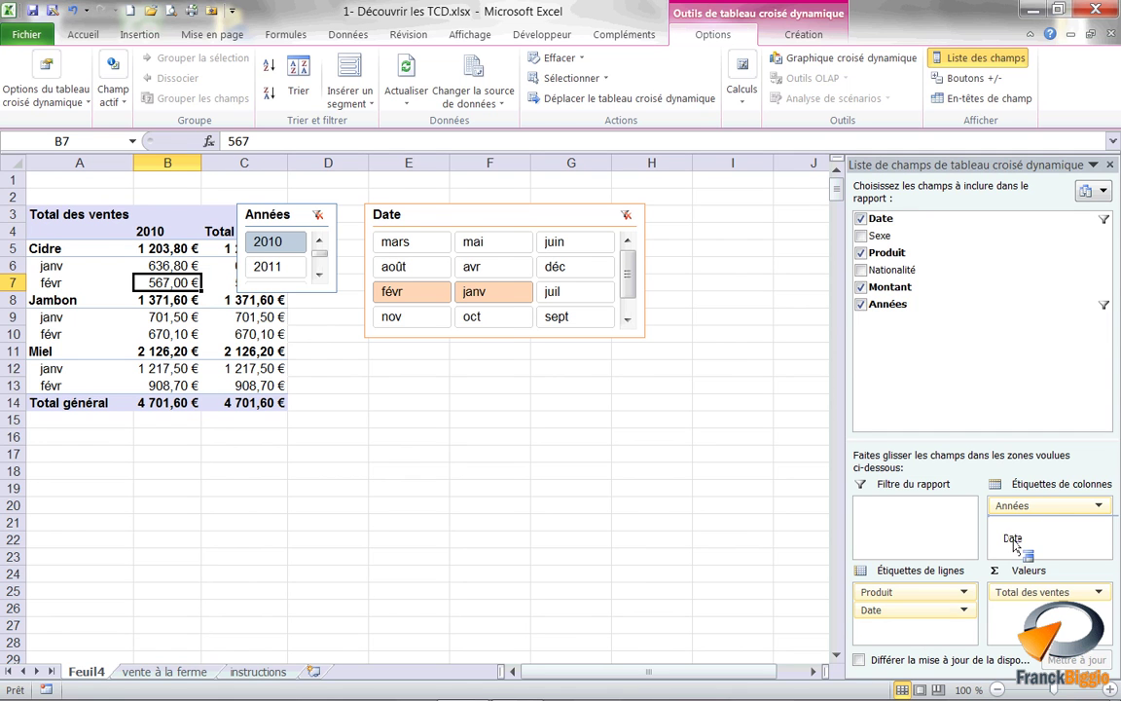
drag(920, 611, 1012, 525)
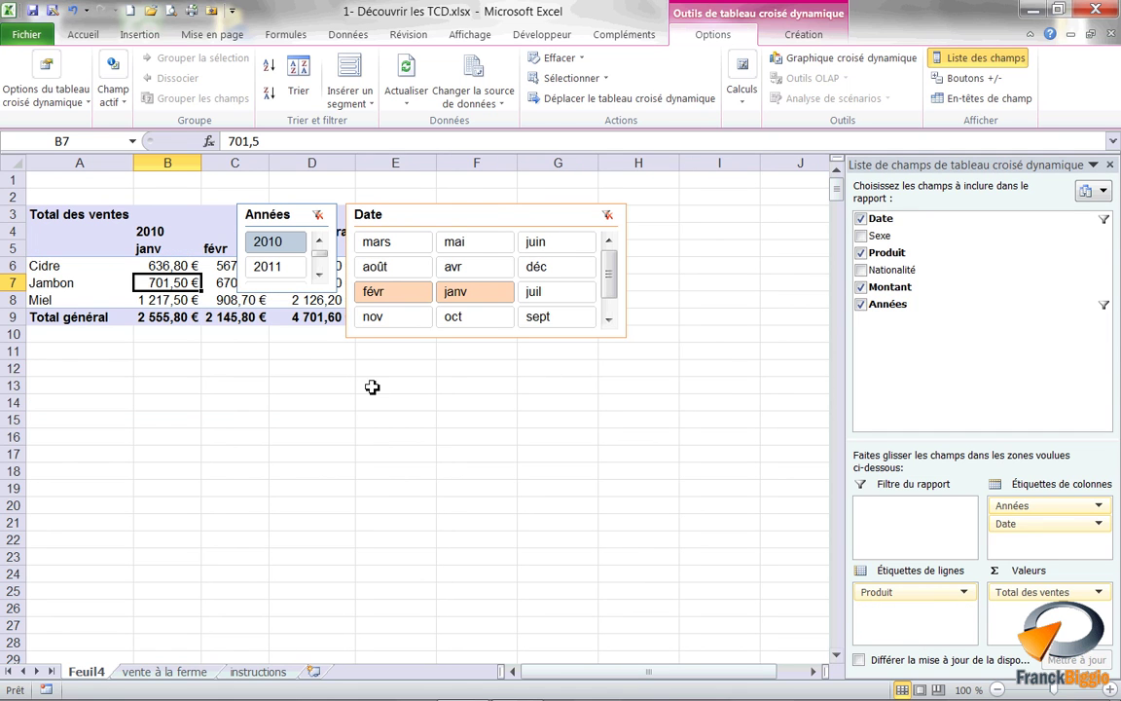
click(273, 216)
drag(274, 215, 425, 391)
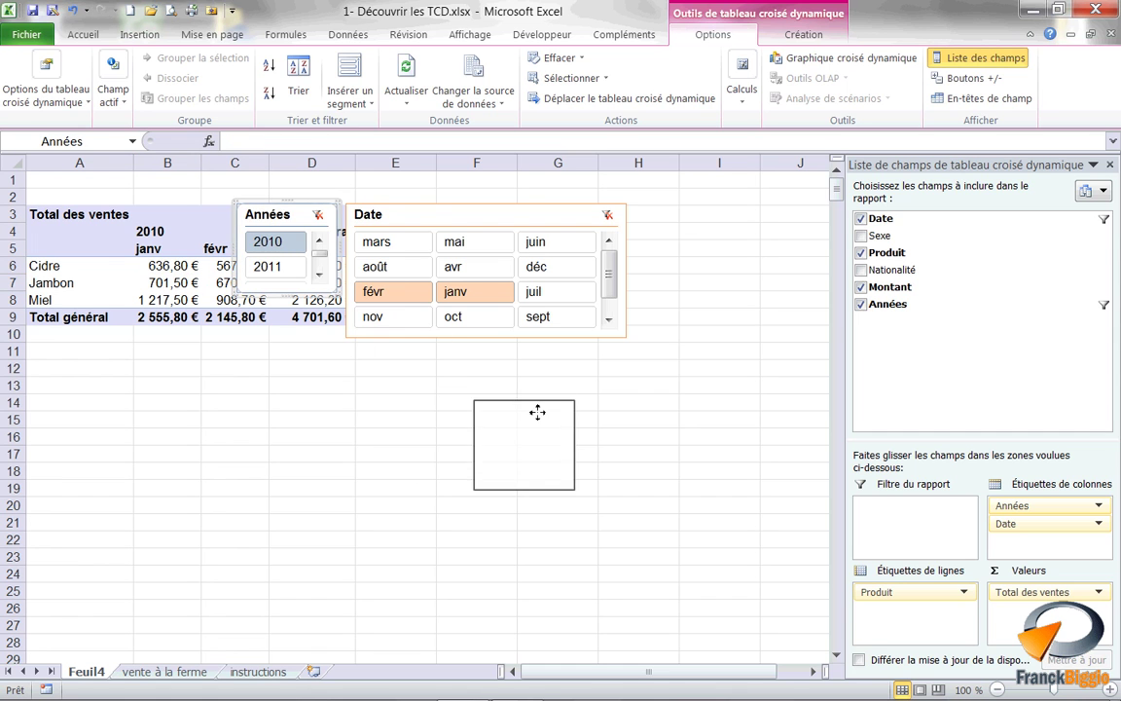
drag(401, 222, 463, 213)
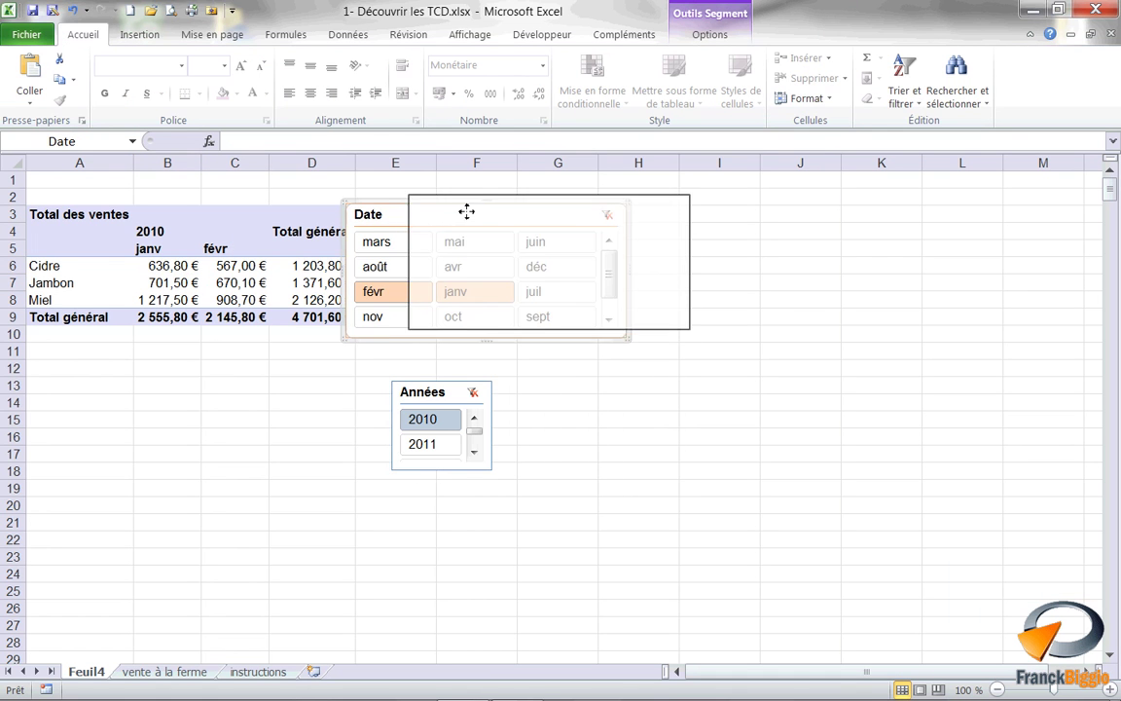
mouse_move(433, 392)
mouse_down()
mouse_move(458, 359)
mouse_move(447, 356)
mouse_up()
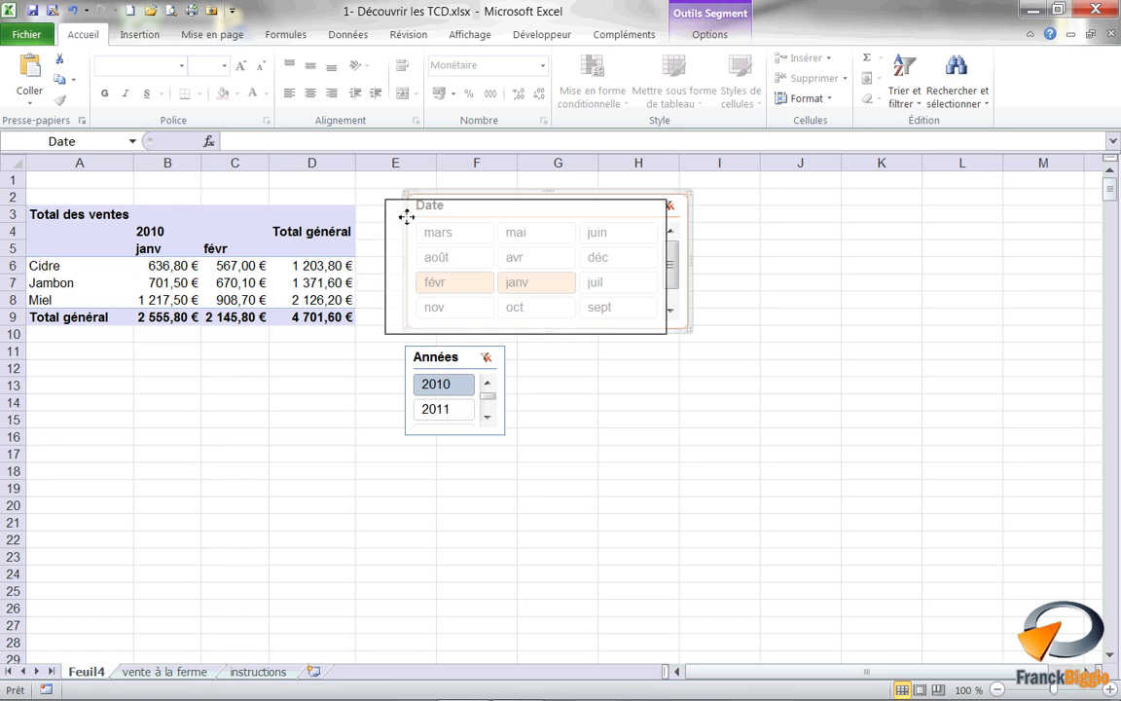
drag(431, 212, 403, 224)
drag(441, 360, 414, 372)
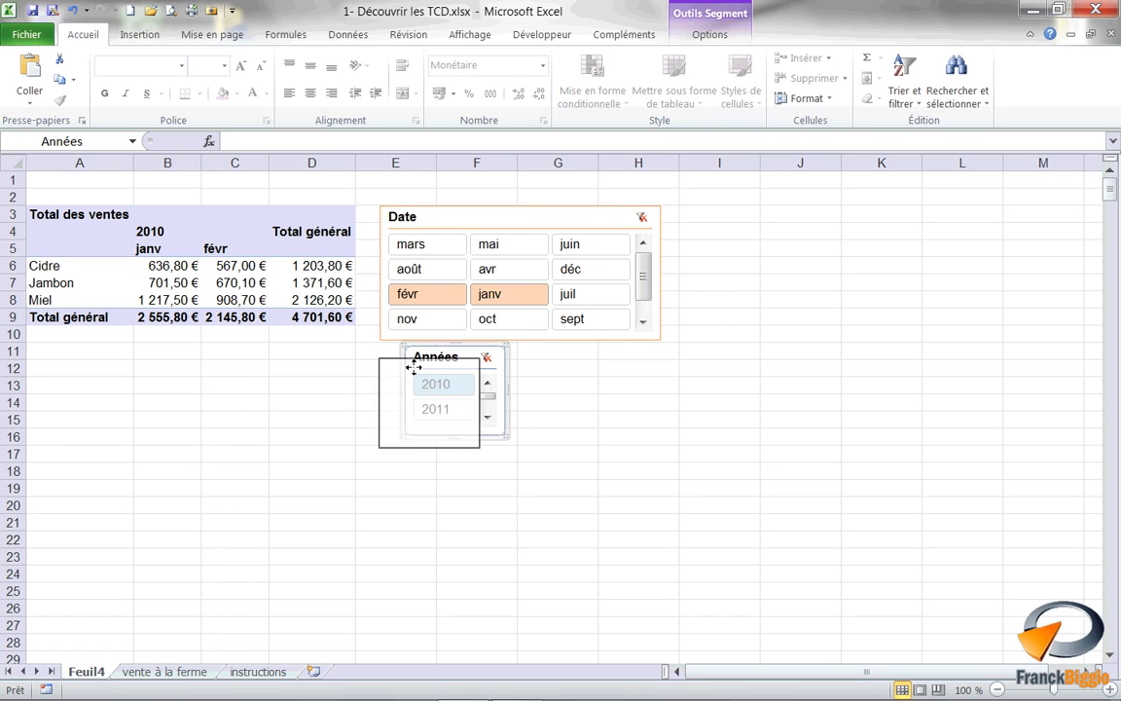
click(267, 274)
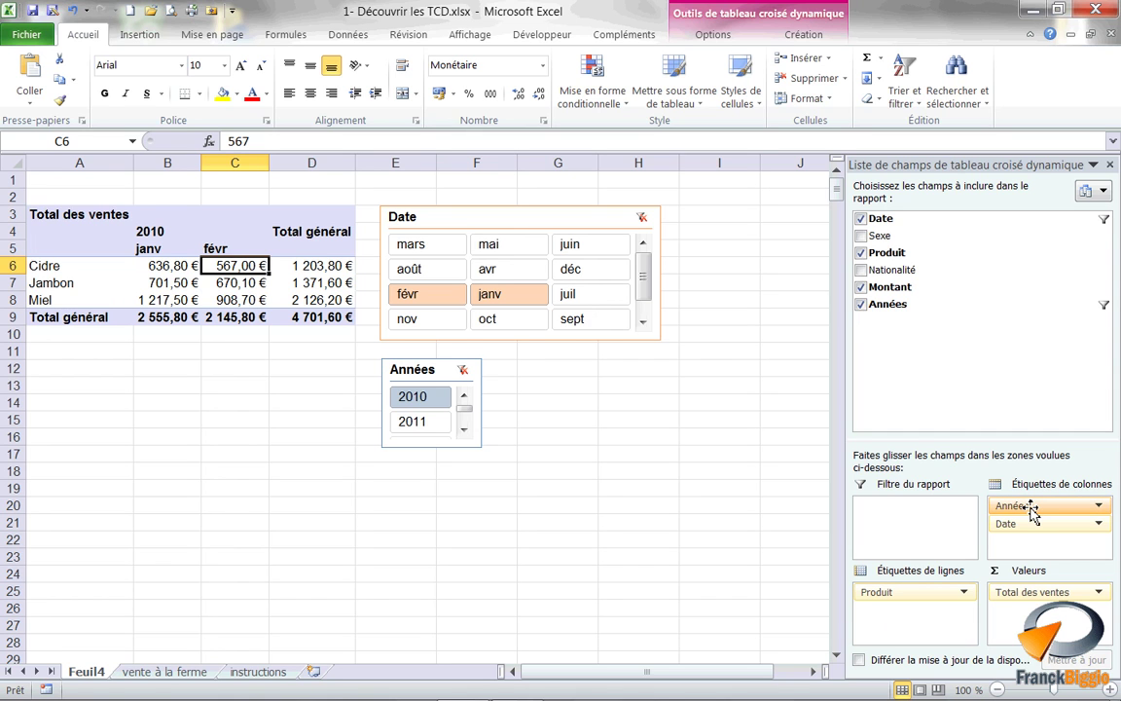
Remove Années from the column labels, then set the Années slicer to 2011 and back to 2010
drag(1033, 513, 654, 478)
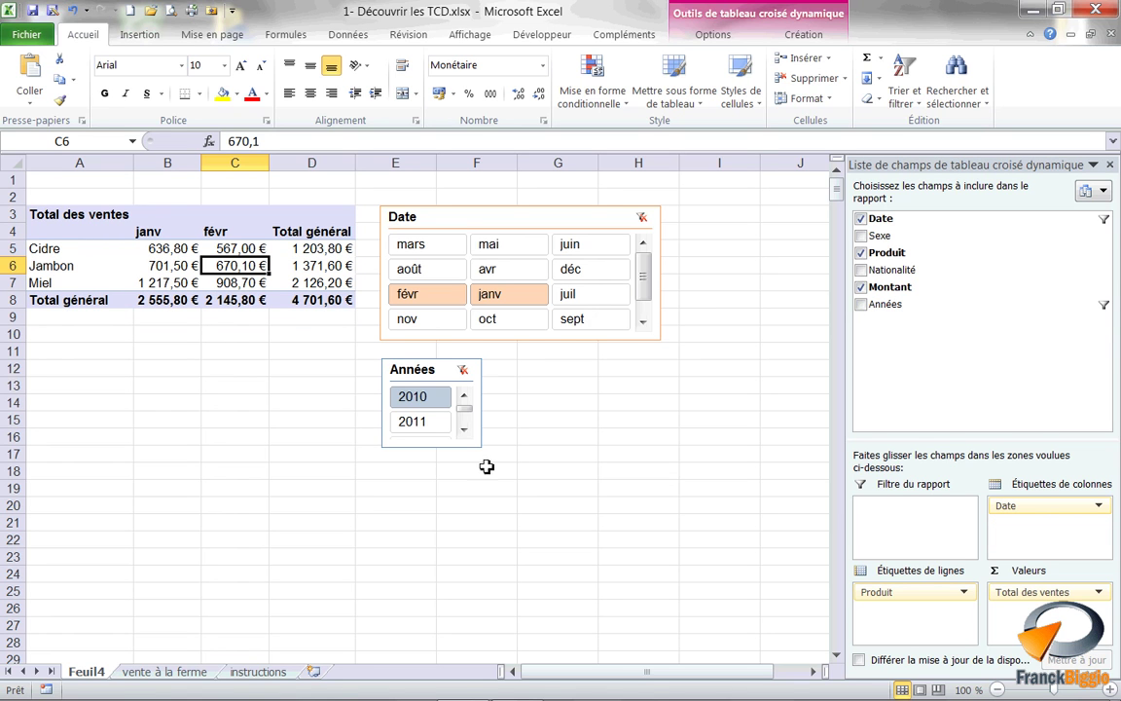
click(416, 421)
click(419, 403)
Apply the purple Moyen pivot table style from the Création styles gallery
click(802, 35)
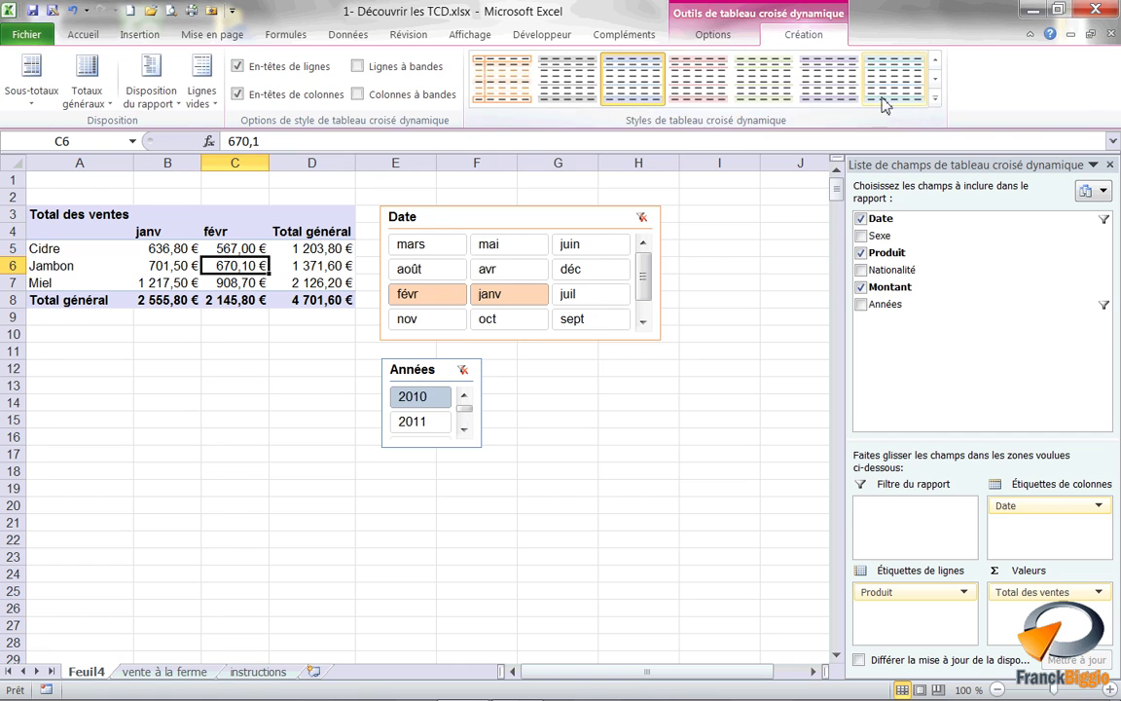
click(935, 97)
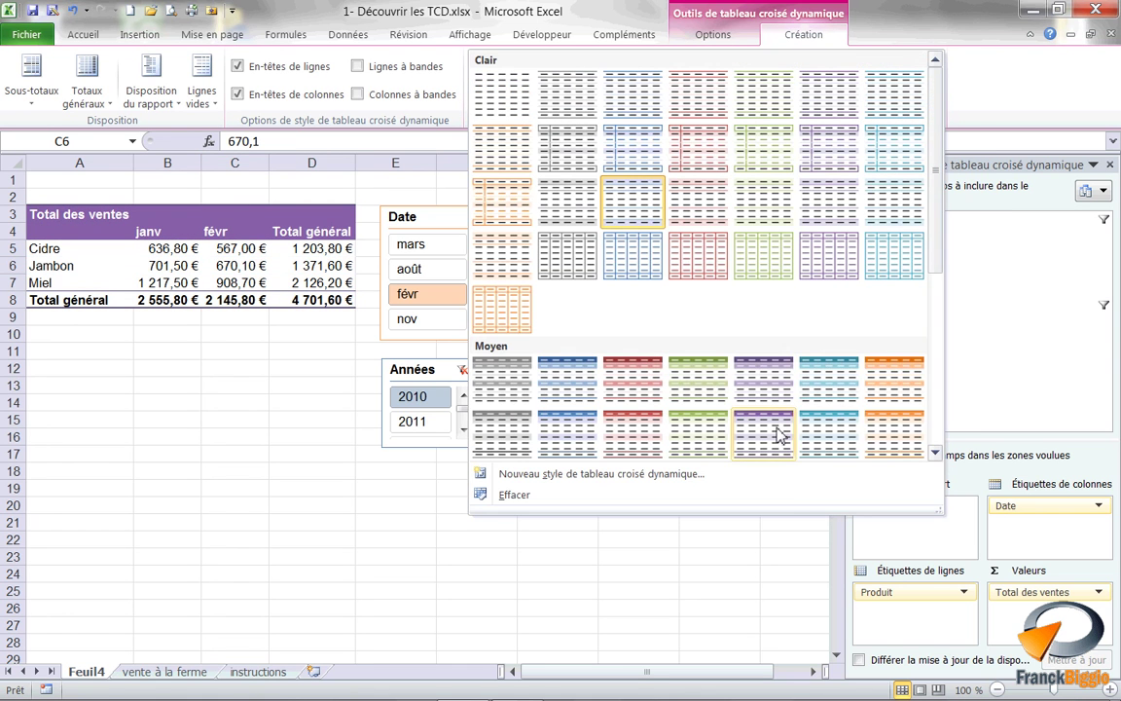
click(777, 433)
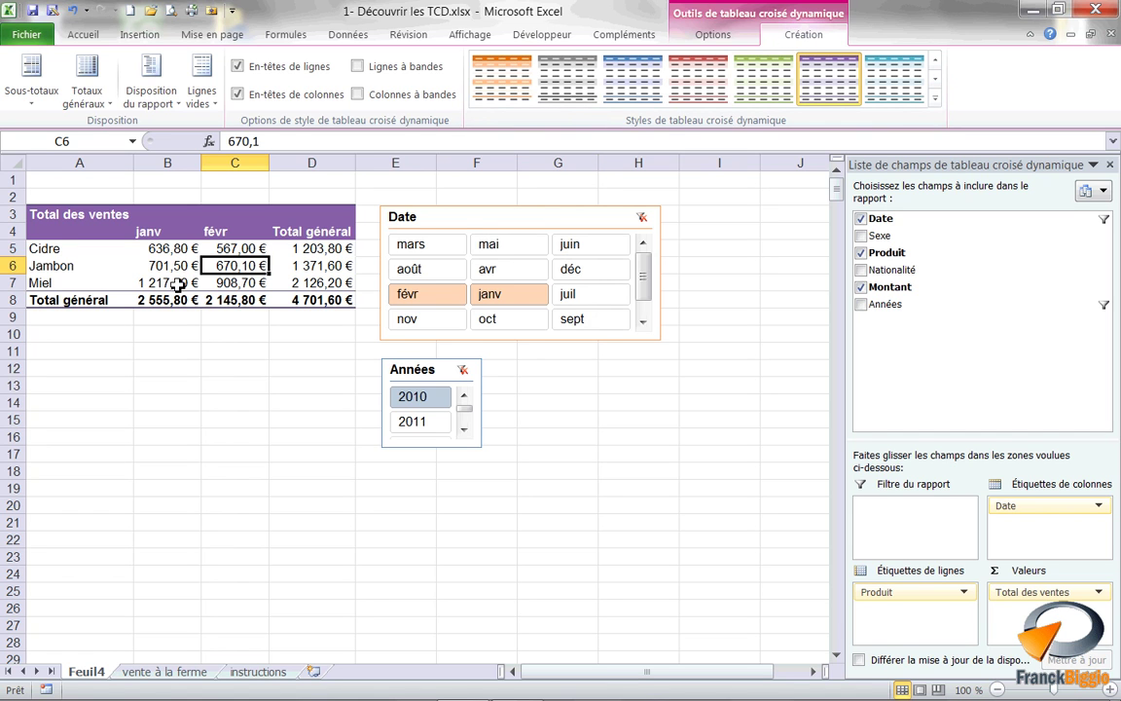
click(336, 300)
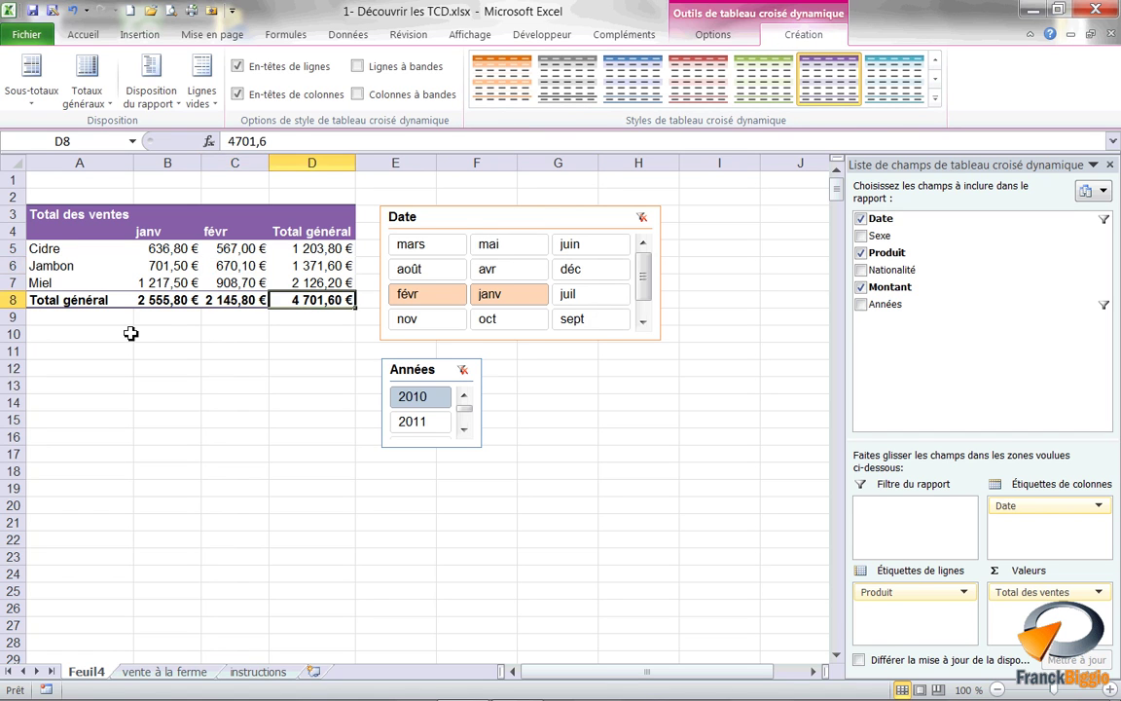